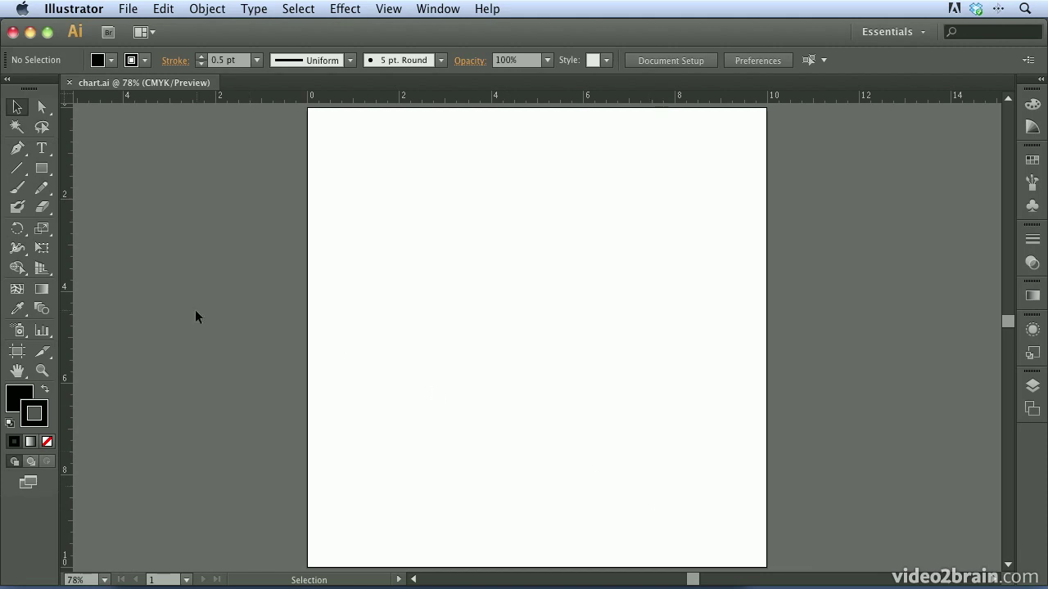
Pick the Pie Graph tool from the graph tools flyout.
click(41, 332)
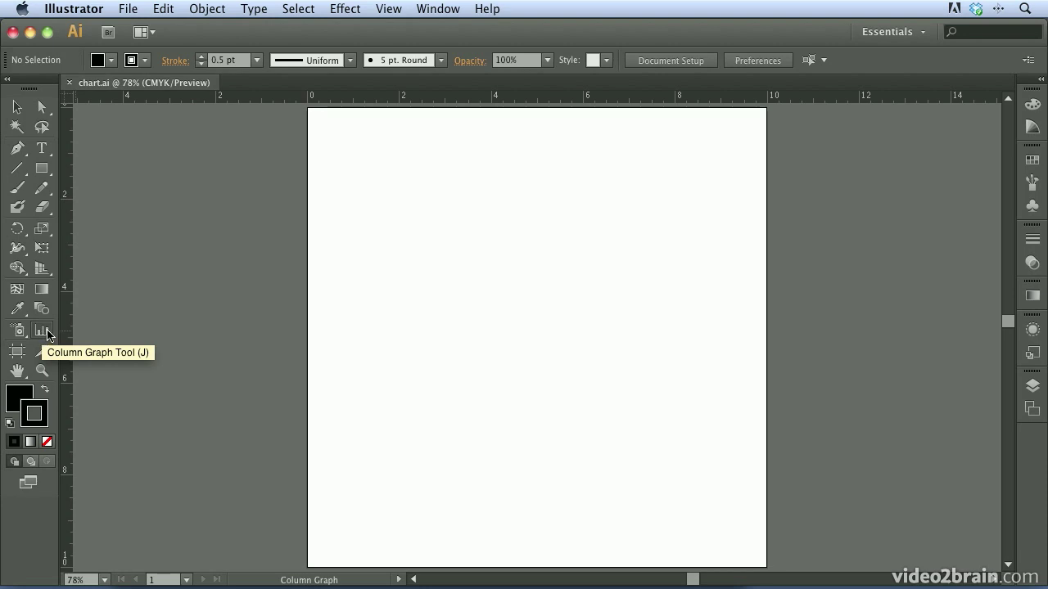
click(42, 333)
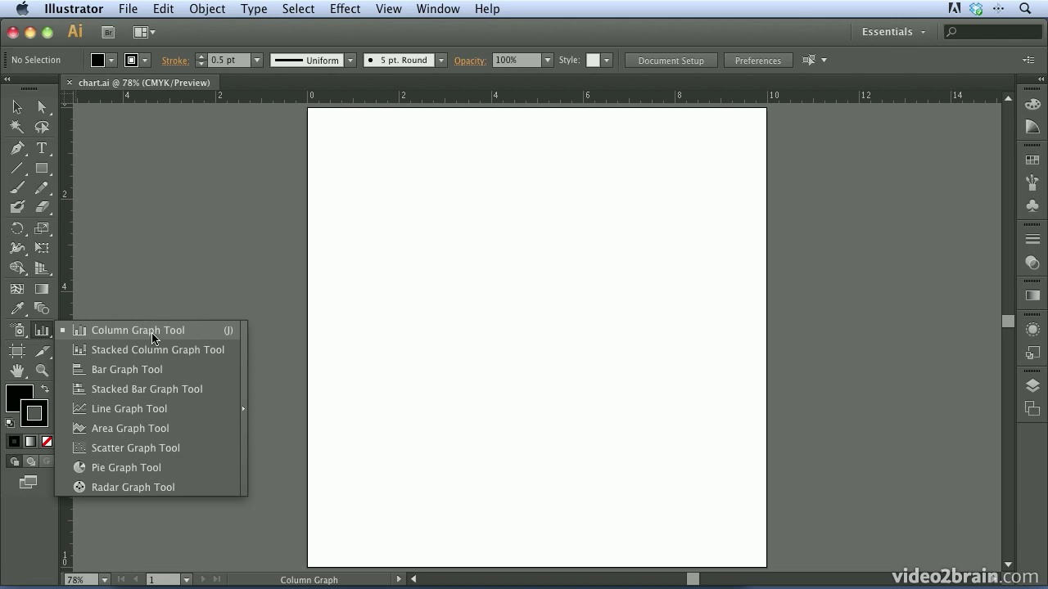
click(149, 468)
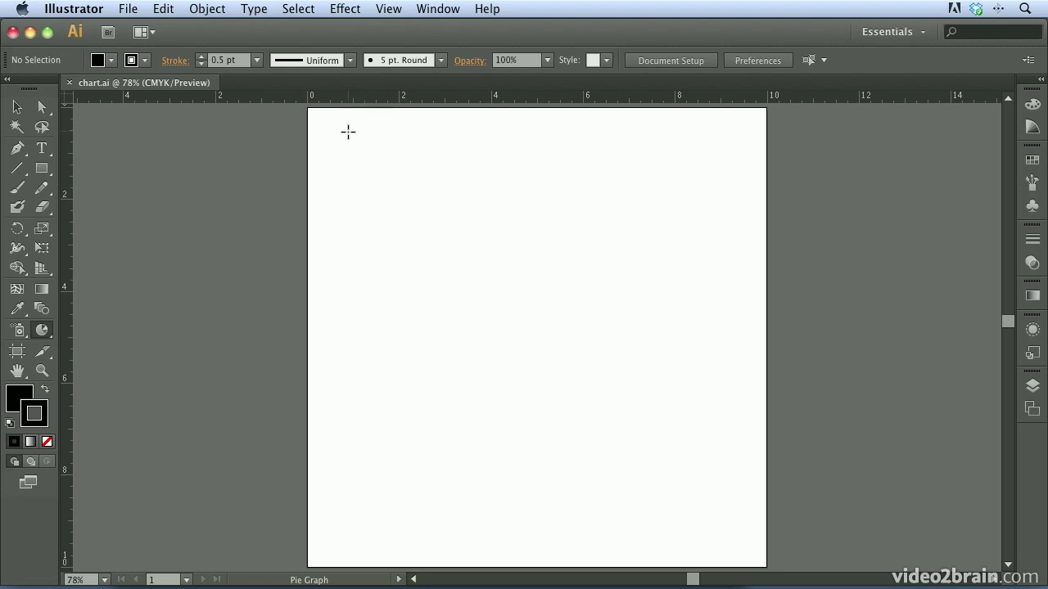
Create a 5 in by 5 in pie graph at the artboard's top-left corner.
click(320, 121)
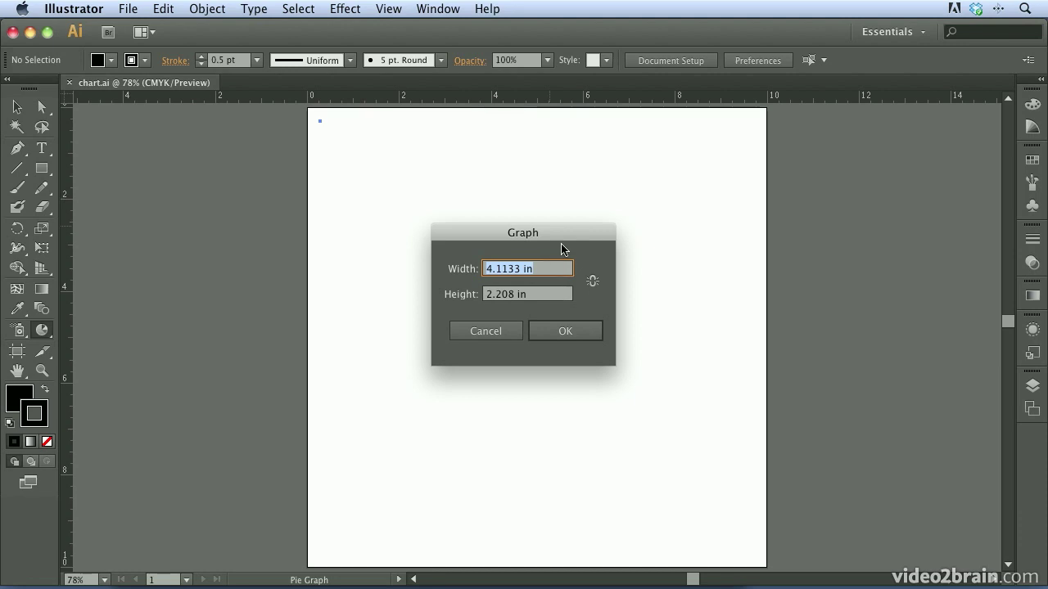
text(5)
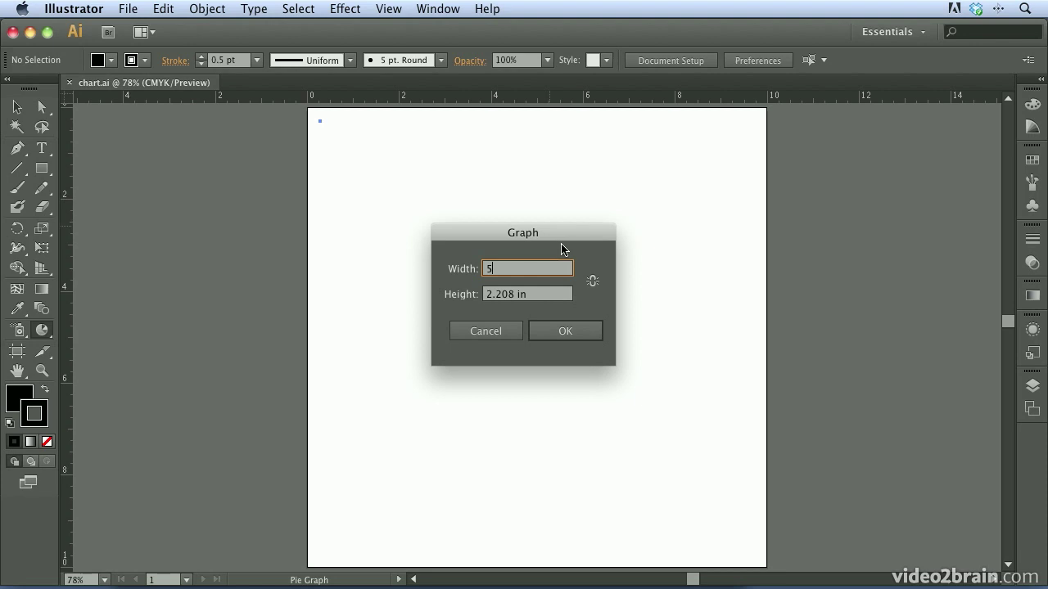
key(Tab)
text(5)
key(Tab)
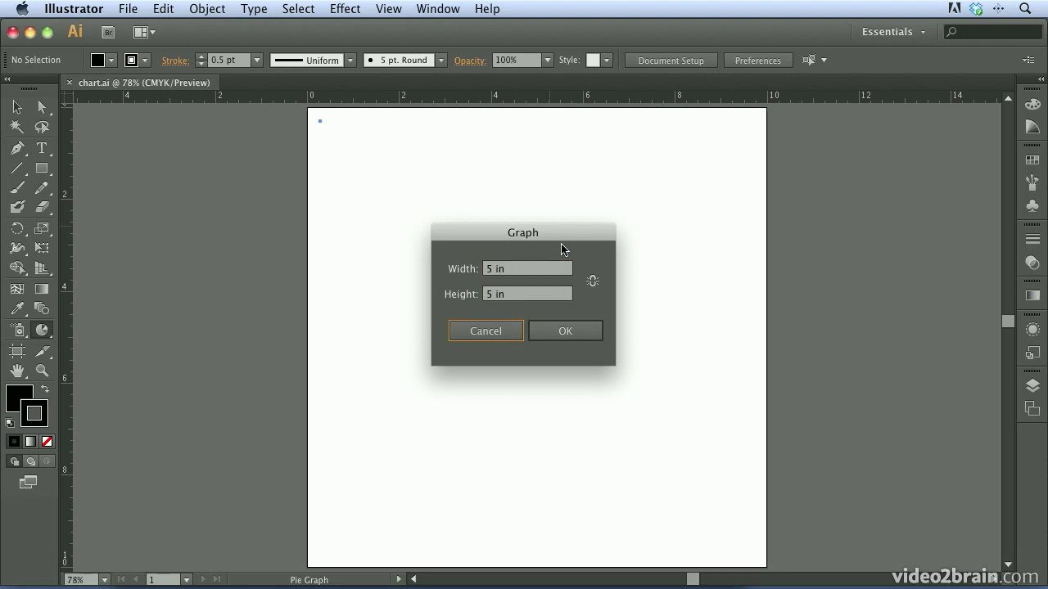
click(564, 332)
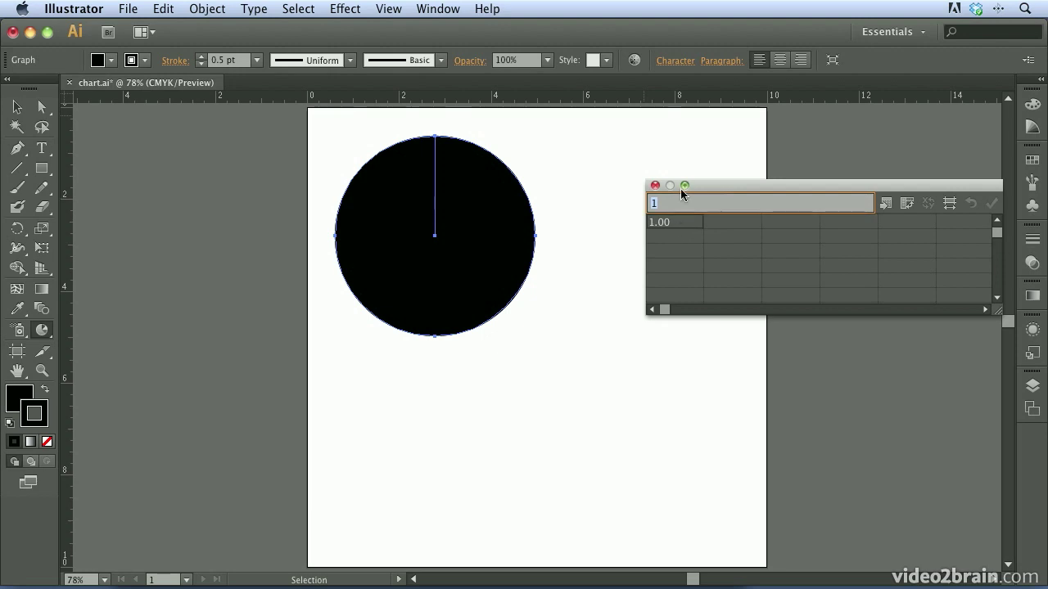
Enter the values 45, 25, 15 and 20 in the graph data table and apply them.
drag(708, 190, 675, 139)
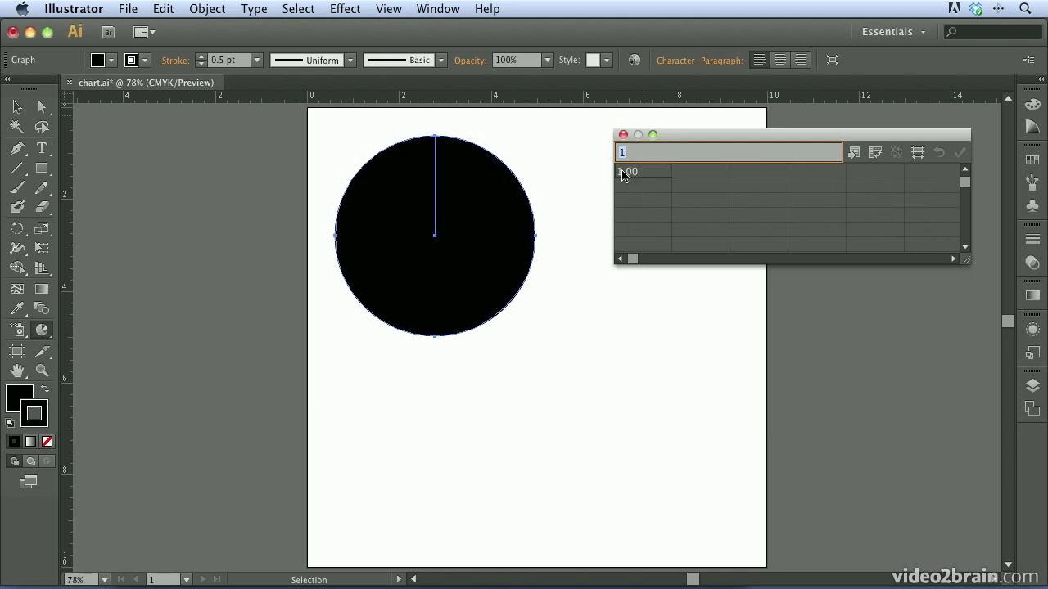
text(45)
key(Return)
text(25)
key(Return)
text(15)
key(Return)
text(20)
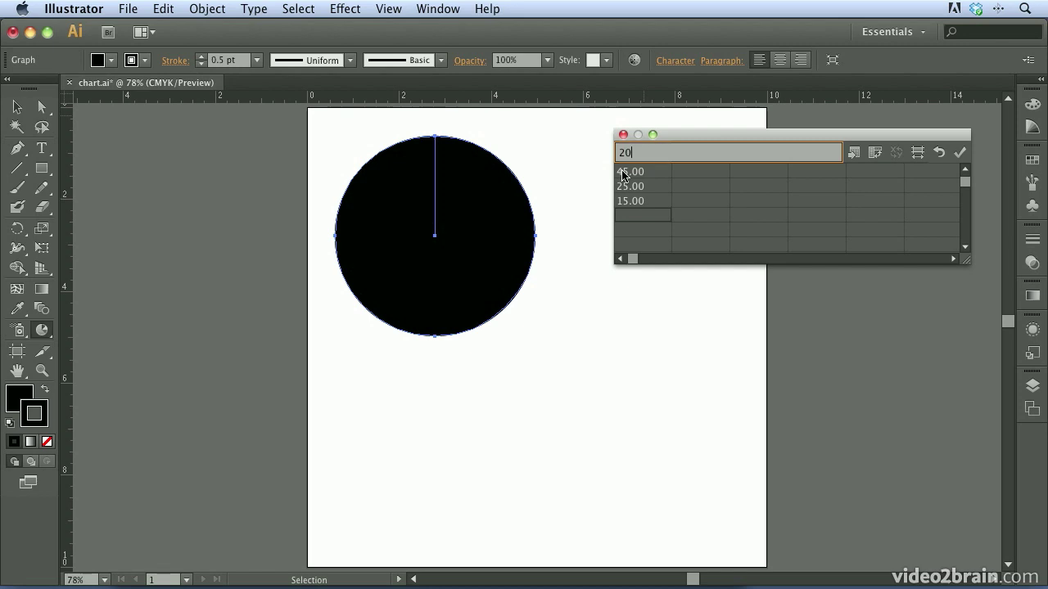
key(Tab)
click(954, 156)
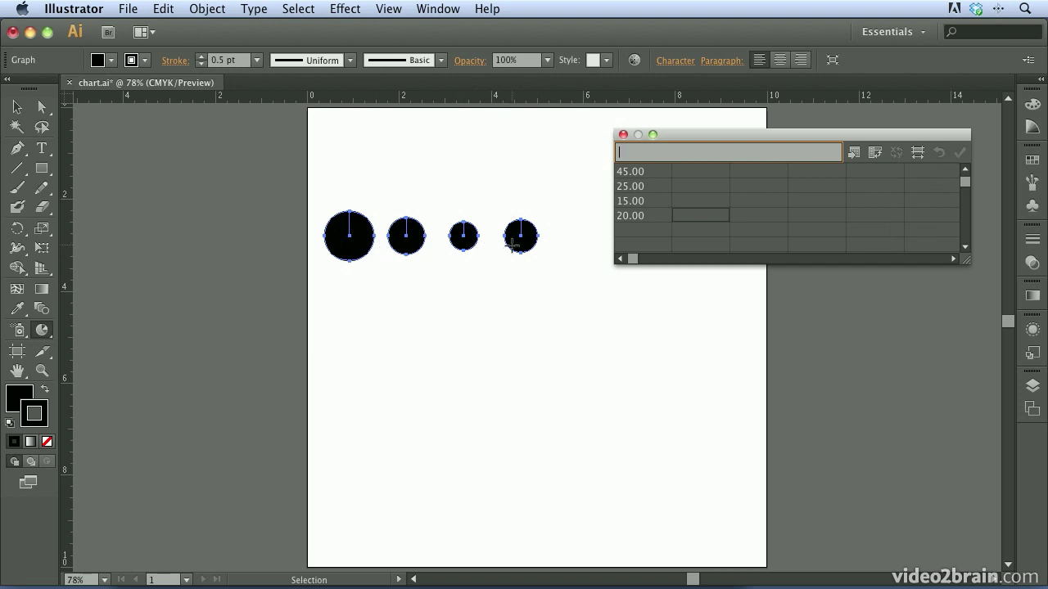
Transpose the data into one row and reapply to form a single four-slice pie.
drag(682, 137, 408, 373)
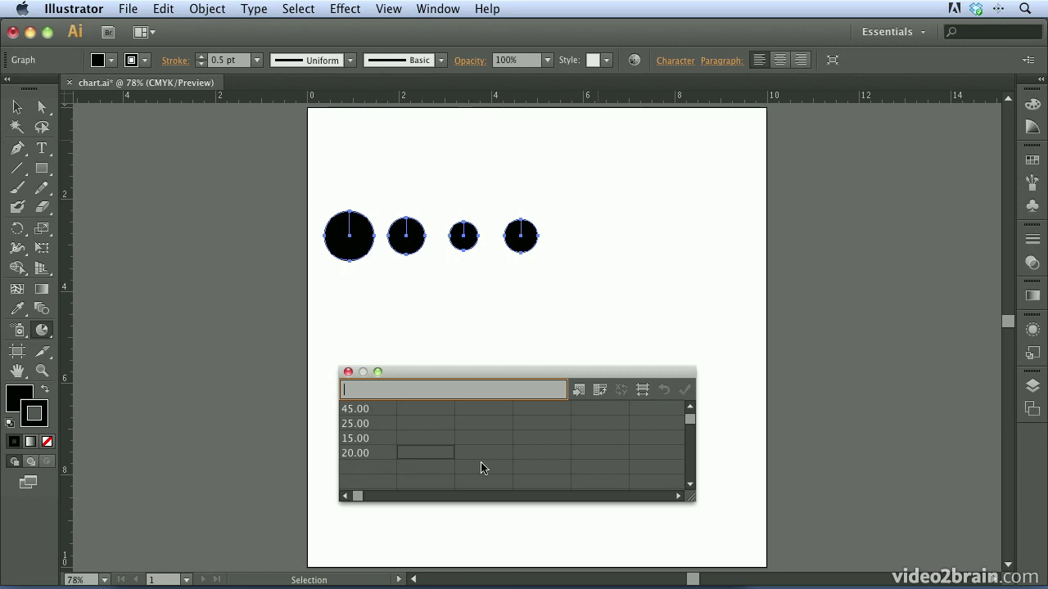
click(601, 391)
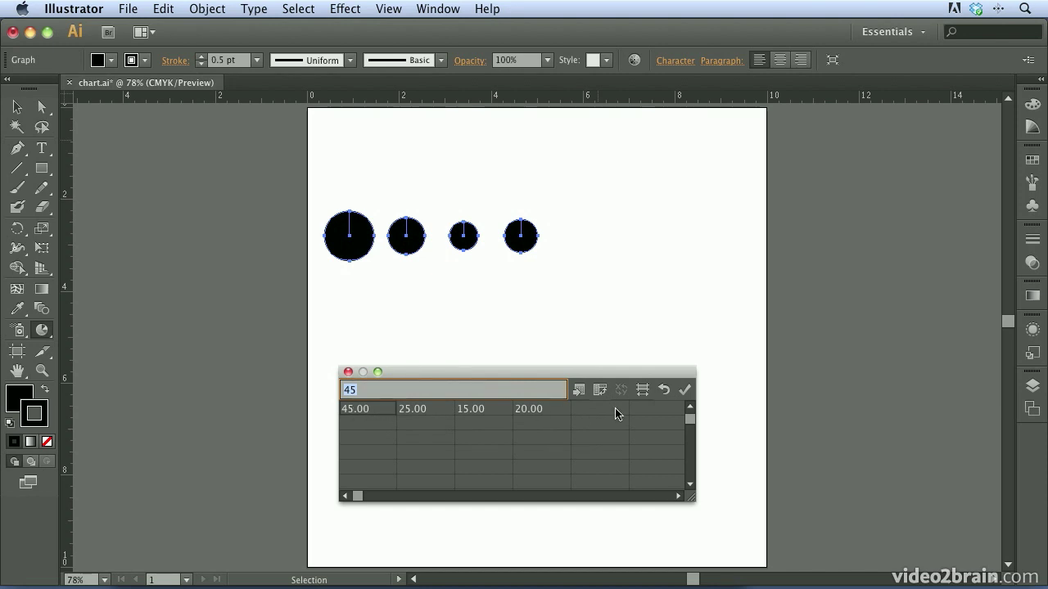
click(683, 391)
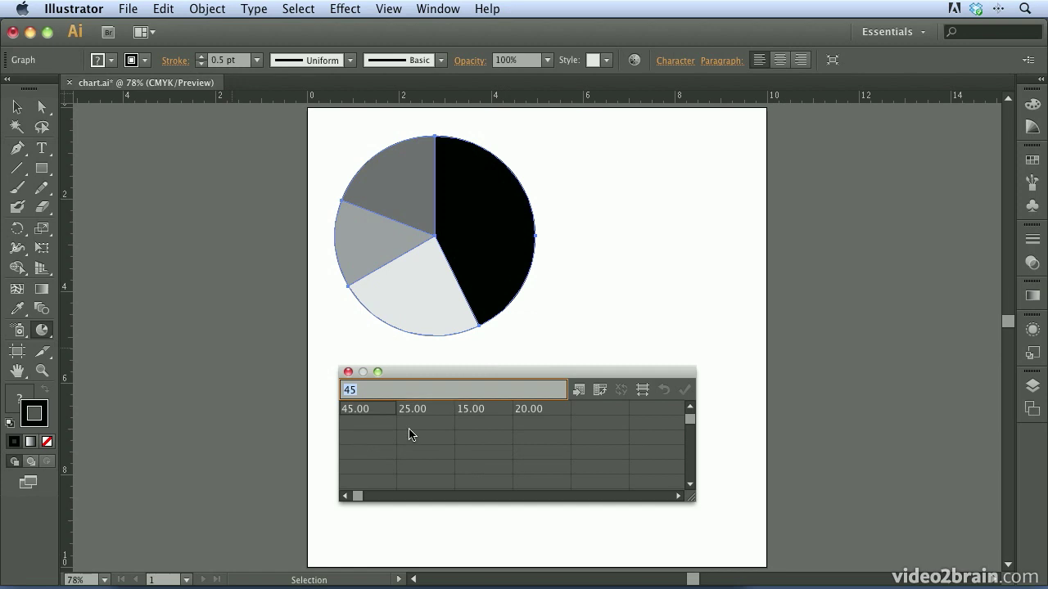
Copy the four values from the first row of the data table into the second row.
drag(430, 372, 432, 392)
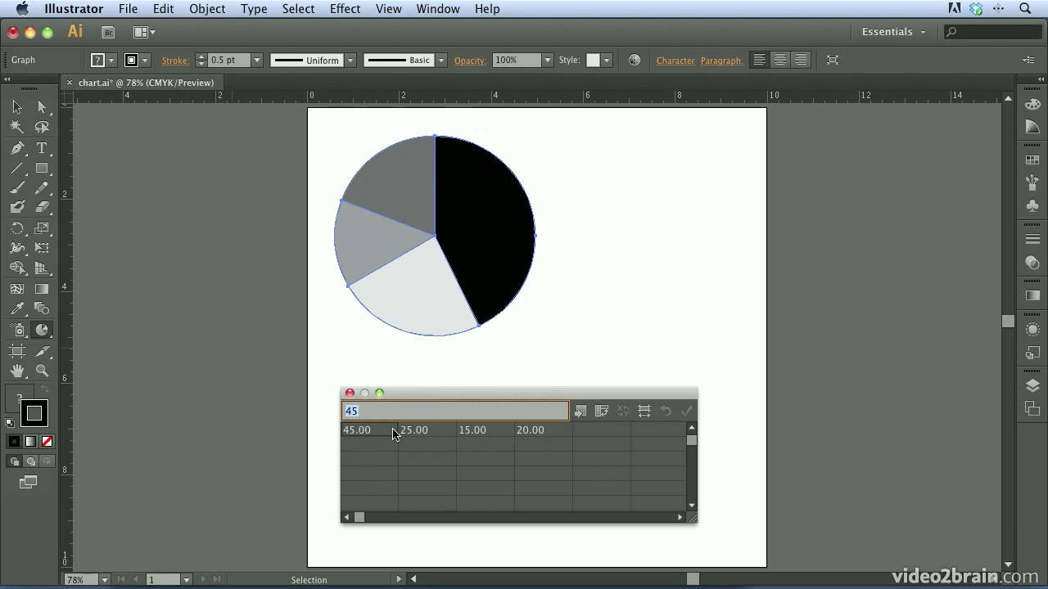
drag(393, 435, 536, 434)
key(super+c)
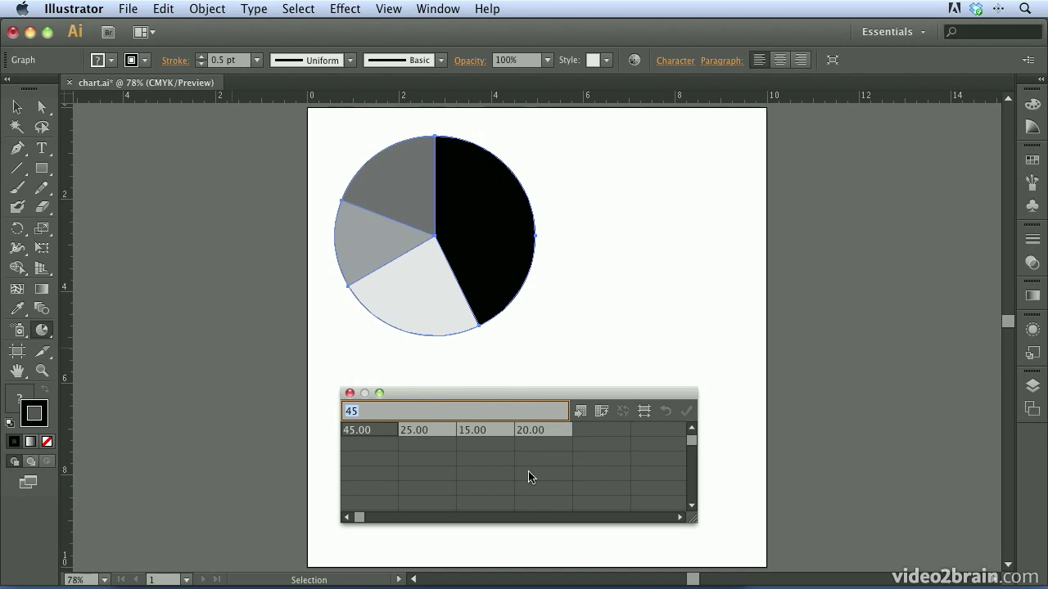
drag(358, 446, 537, 450)
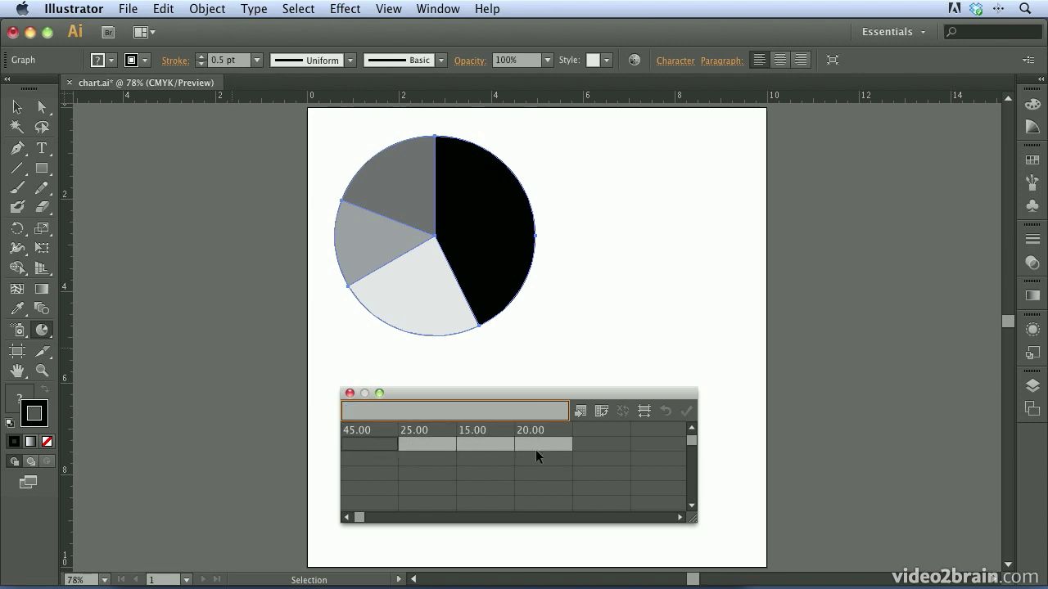
key(super+v)
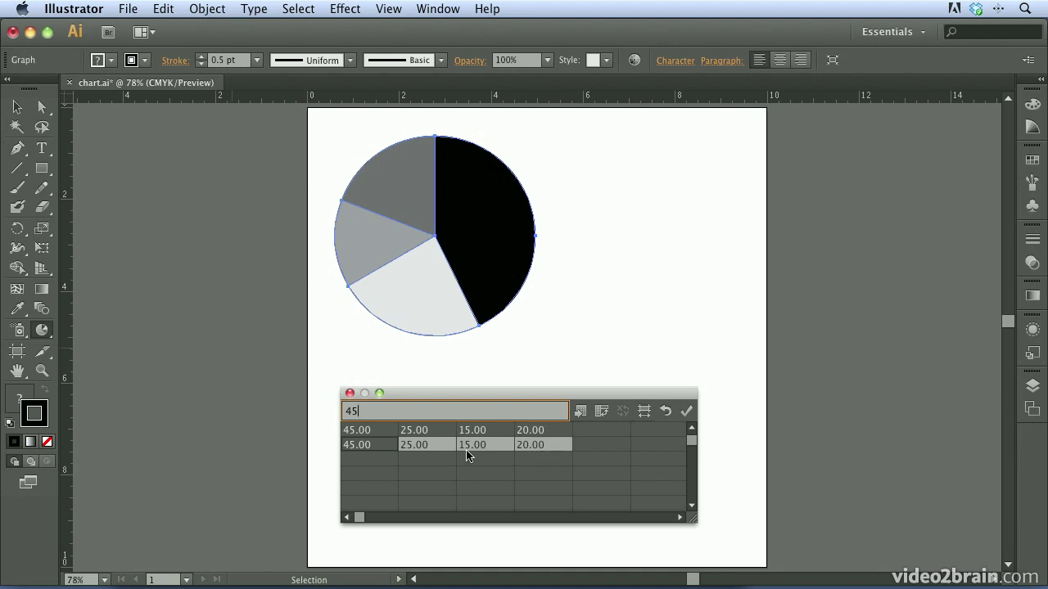
Label the first row Yes, No, Maybe and Sometimes and apply to add the legend.
click(365, 432)
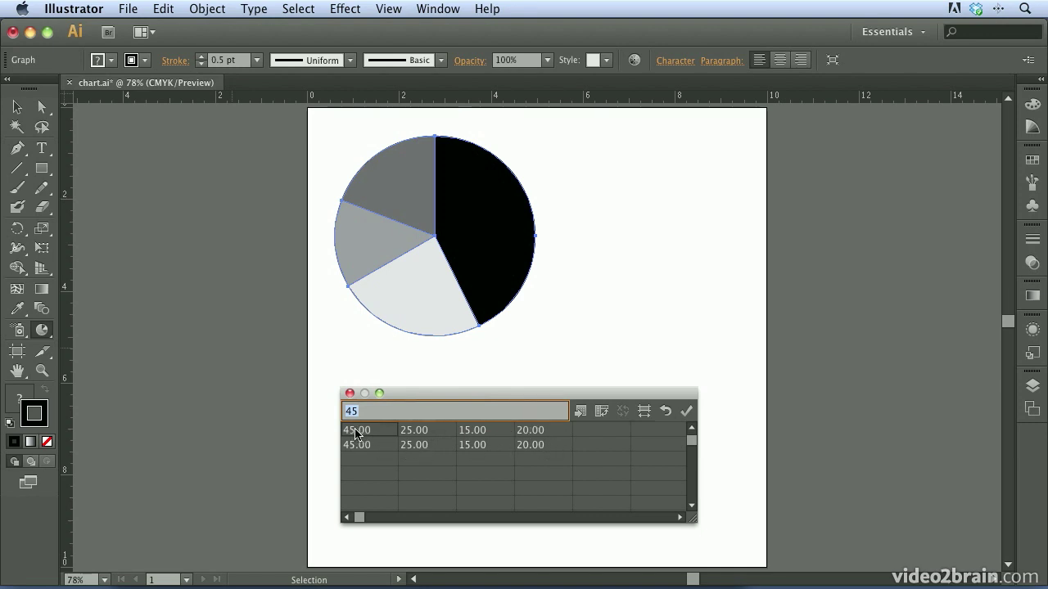
text(Year)
key(Tab)
text(No)
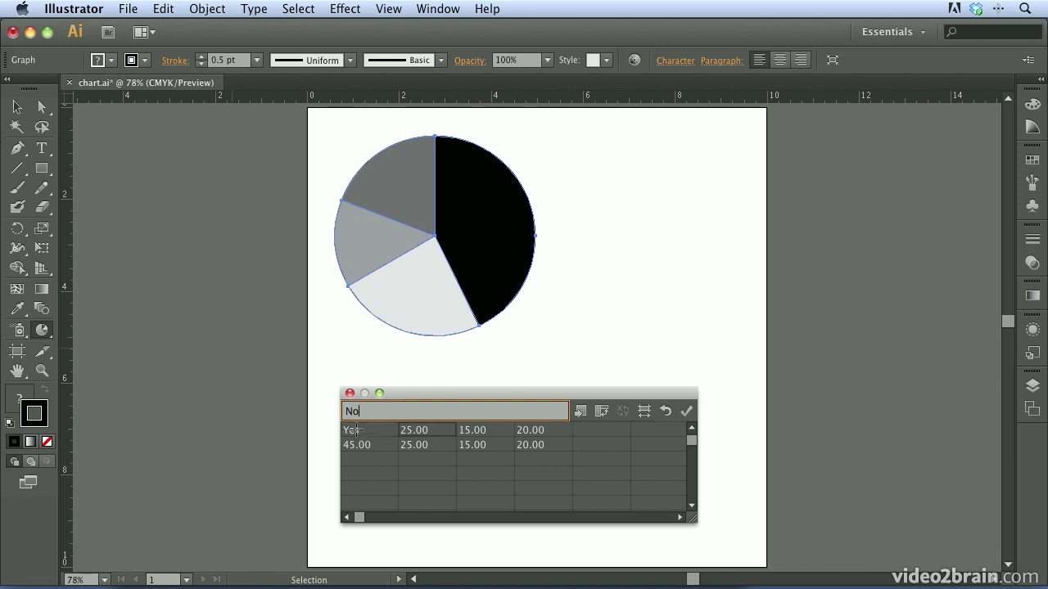
key(Tab)
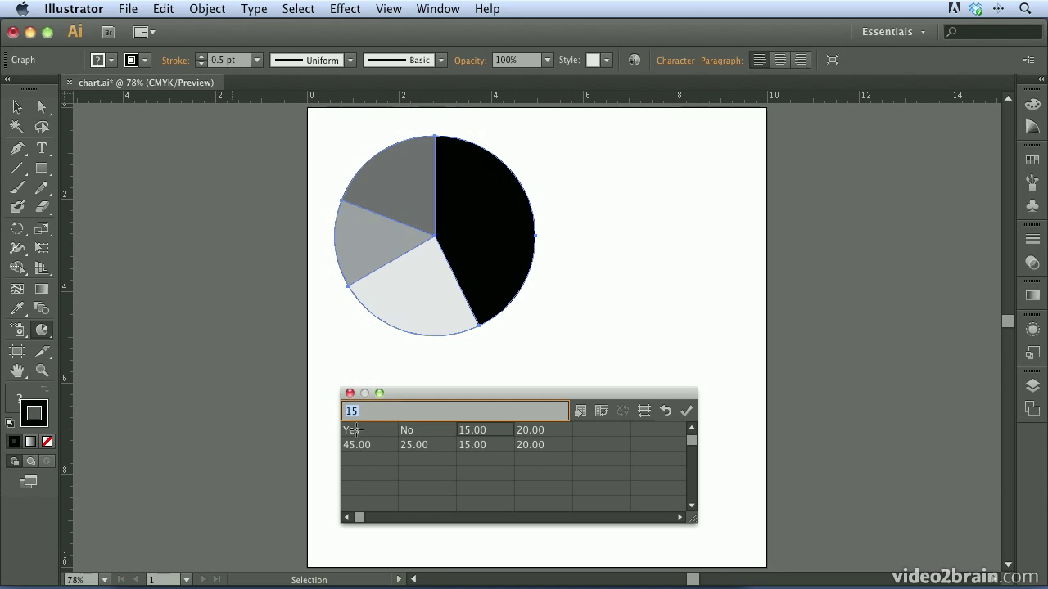
text(Maybe)
key(Tab)
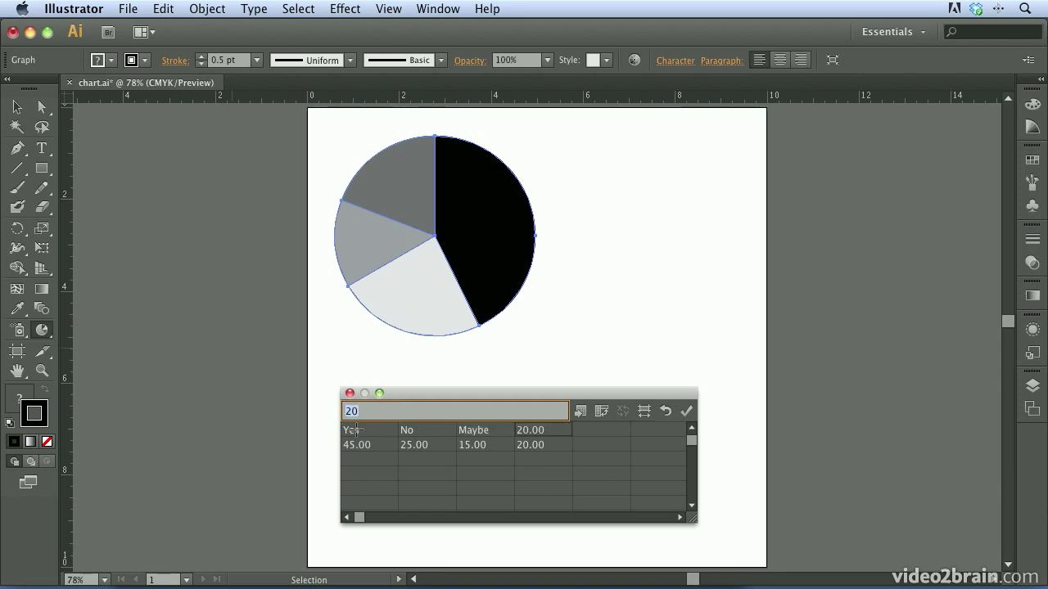
text(Sometimes)
key(Tab)
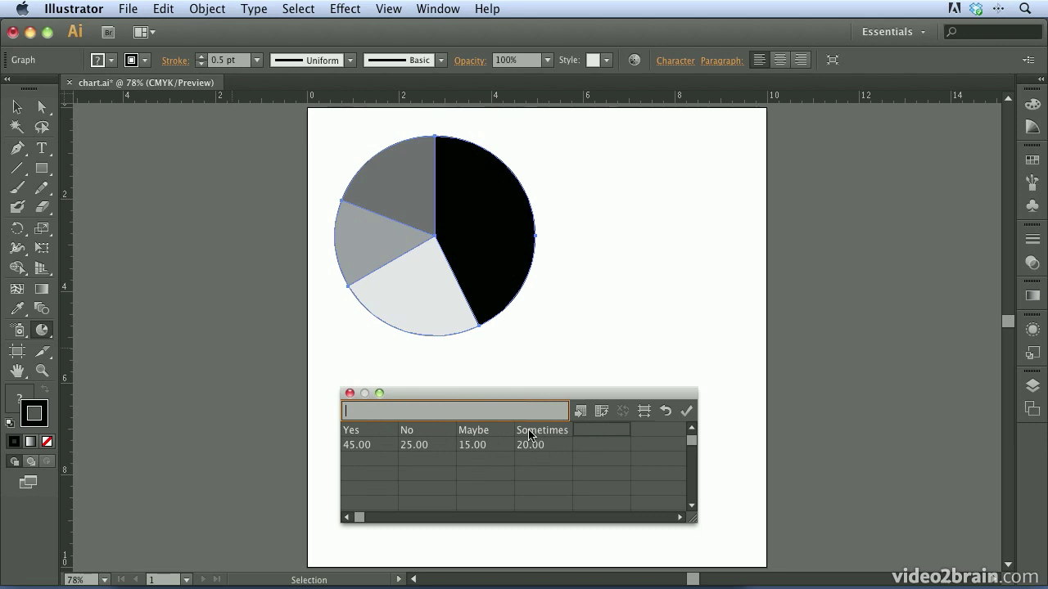
click(687, 411)
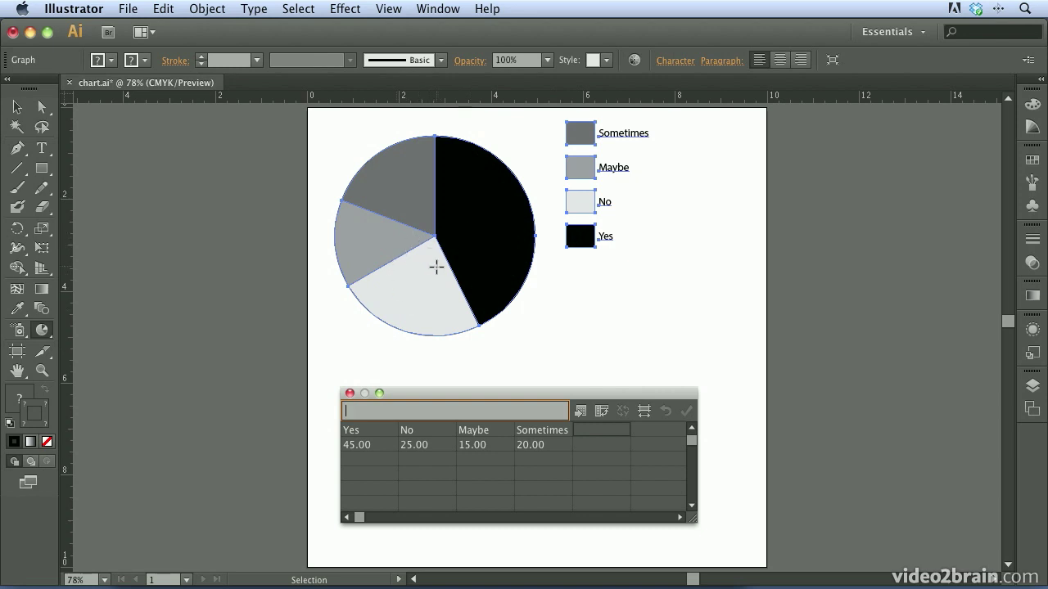
Draw a new column graph area below the pie and move its data window aside.
click(350, 394)
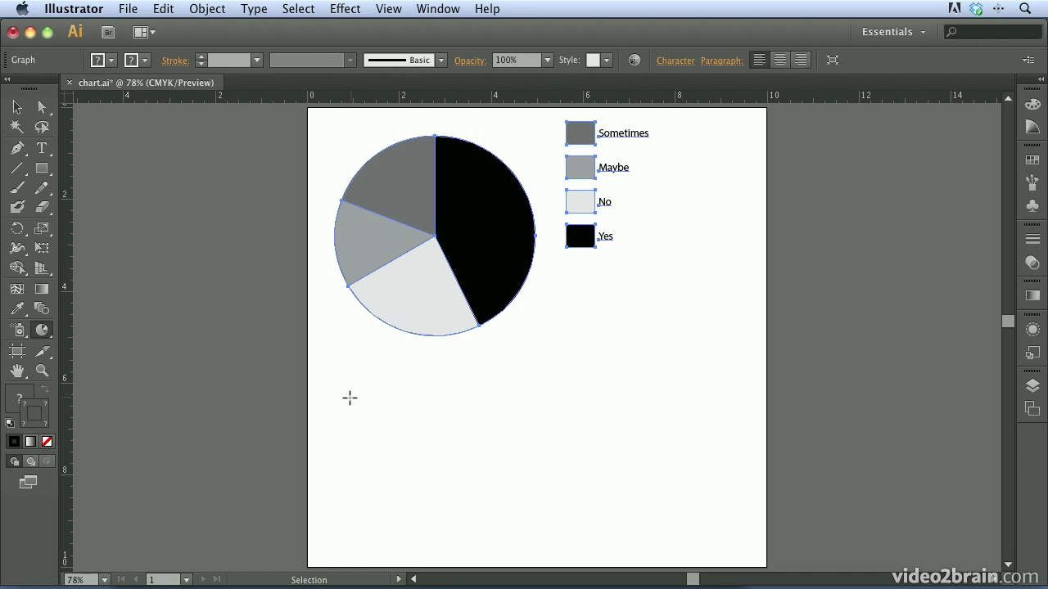
click(41, 331)
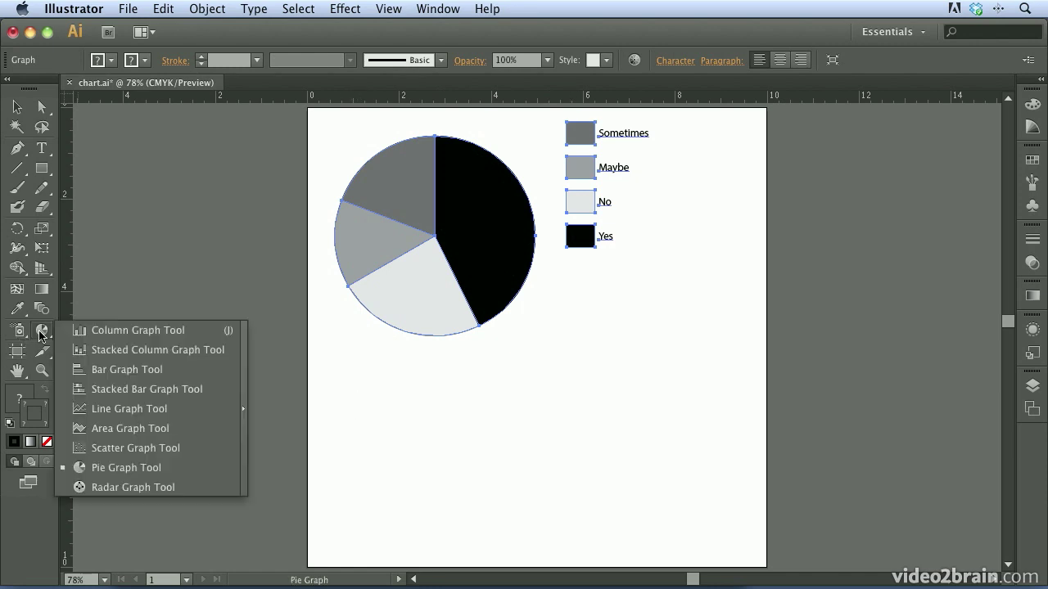
click(133, 330)
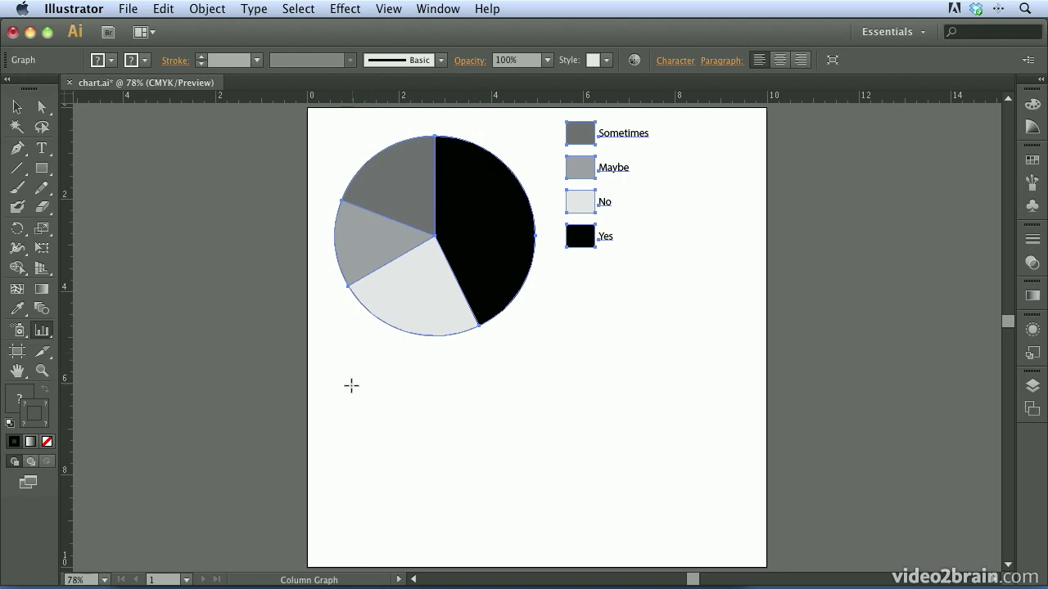
drag(339, 360, 731, 535)
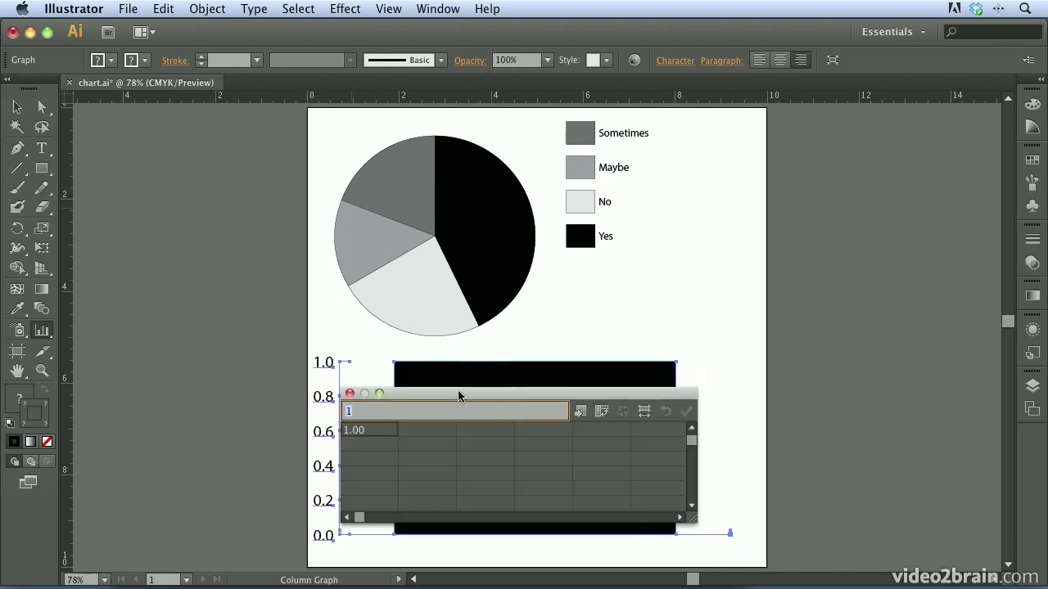
drag(461, 394, 747, 206)
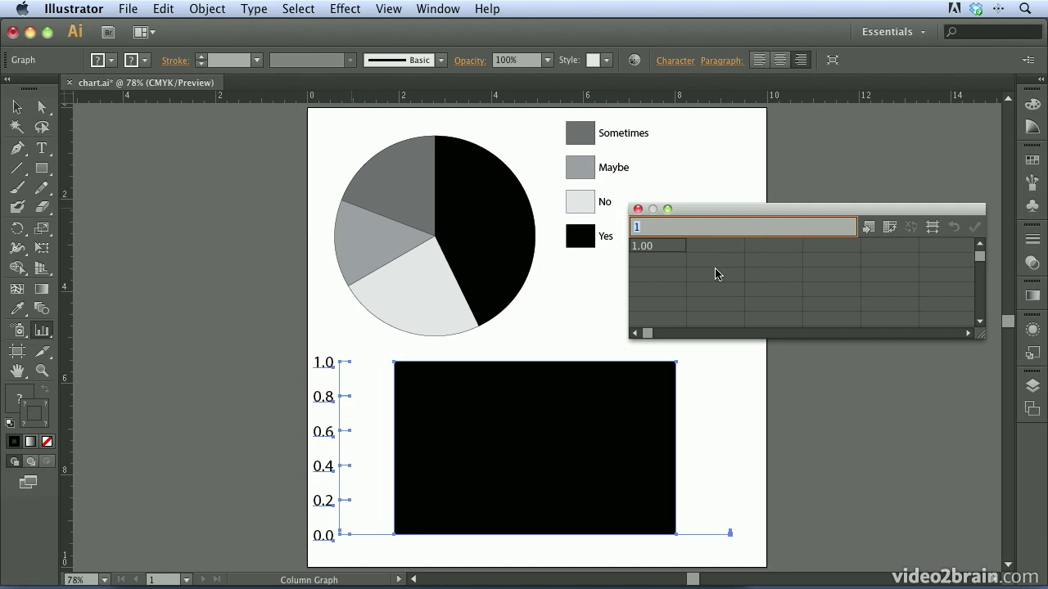
Import chart_data from Exercise_Files/15_Graphs into the column graph and apply it.
click(867, 229)
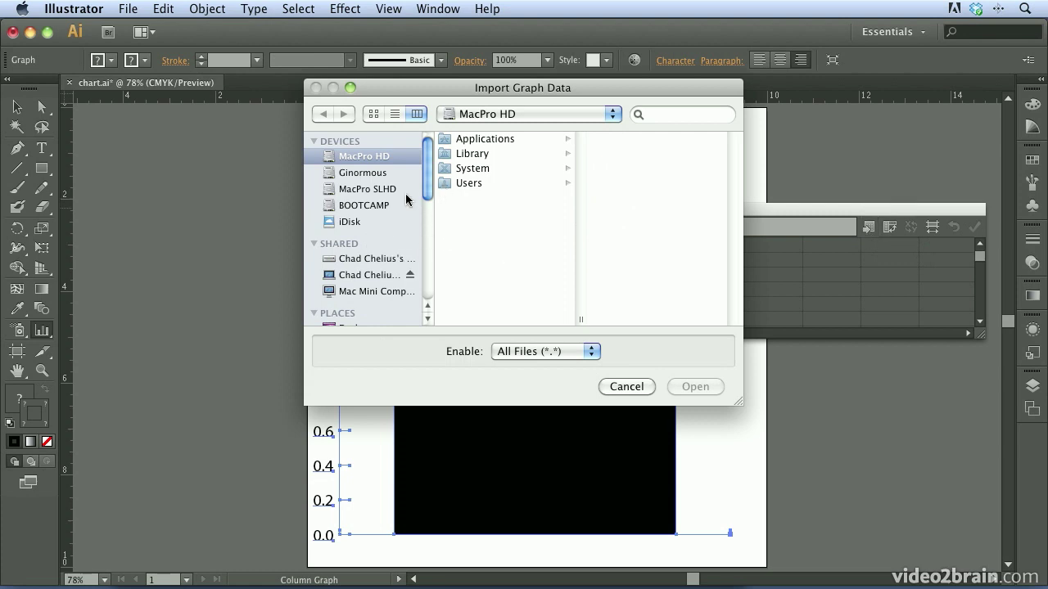
key(super+shift+d)
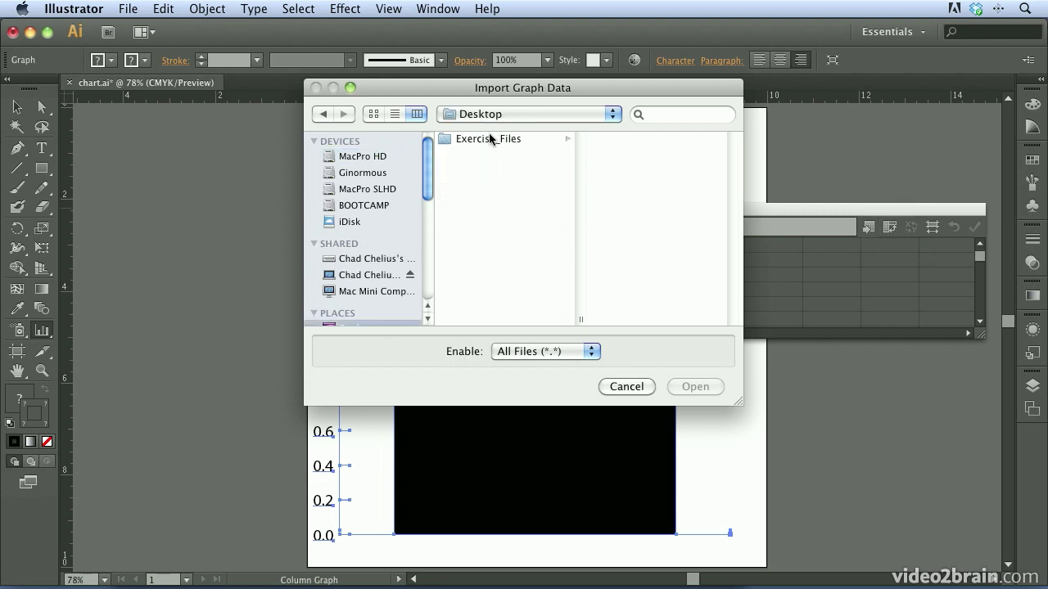
click(484, 140)
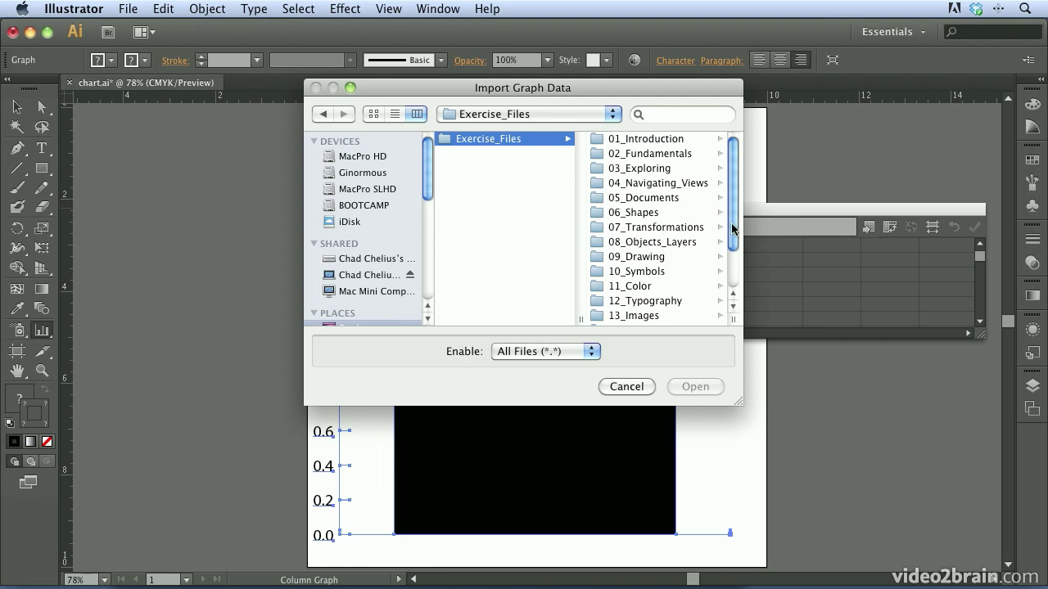
scroll(732, 238, down, 4)
click(627, 293)
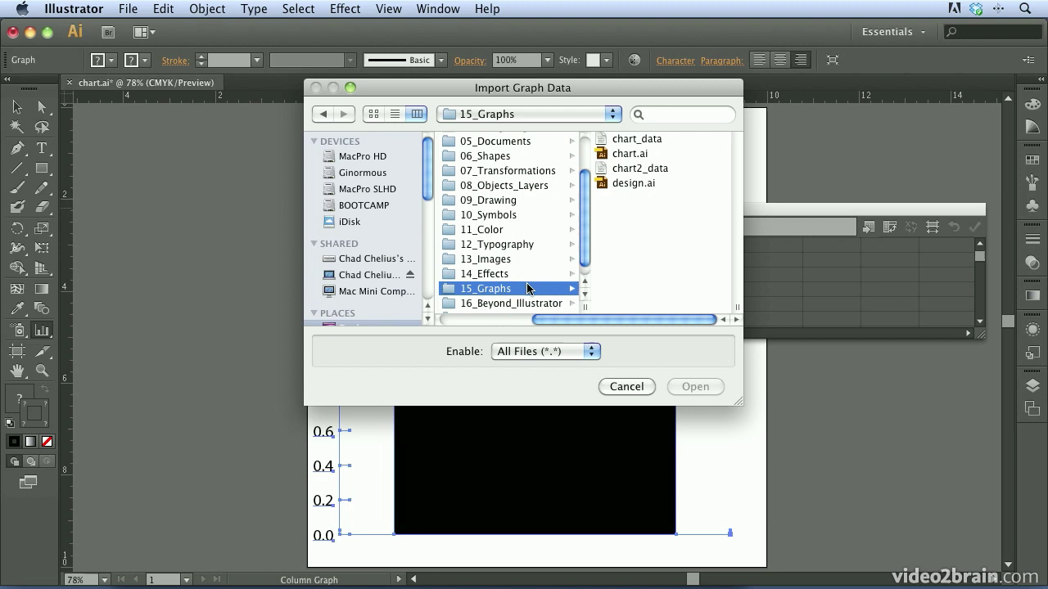
click(627, 141)
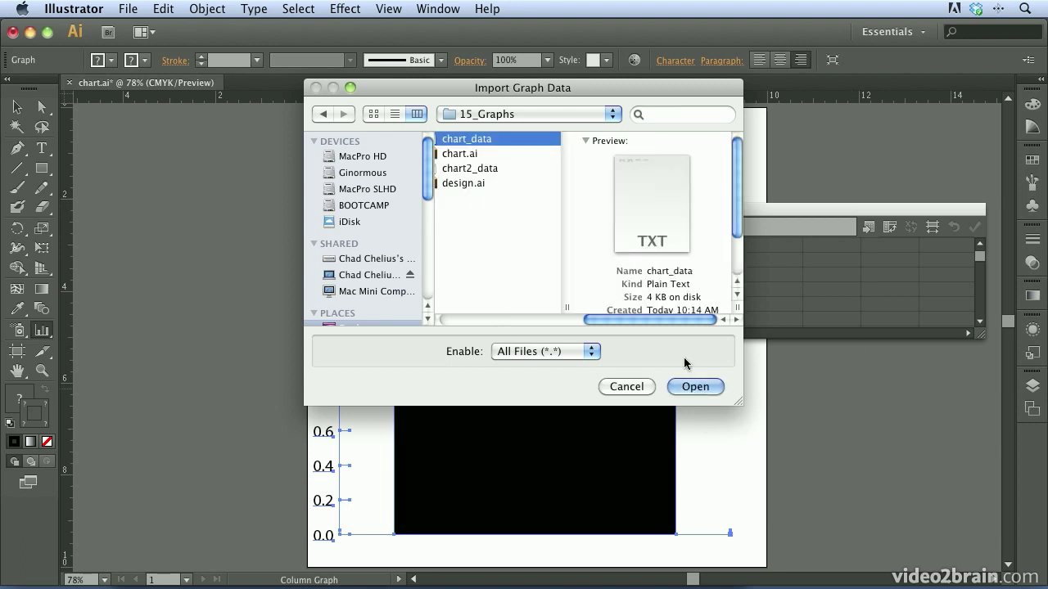
click(695, 386)
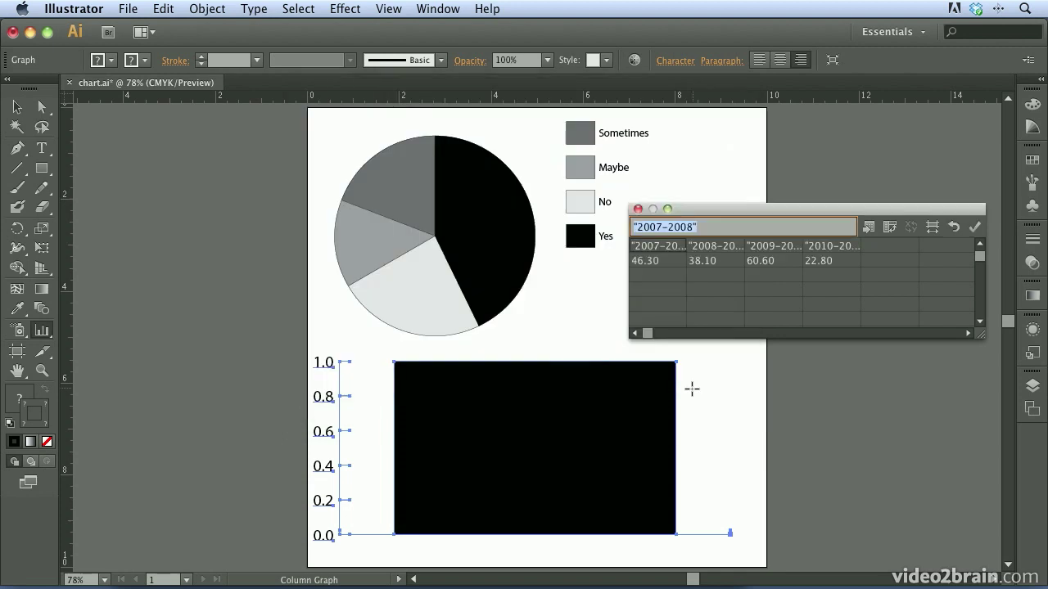
drag(751, 216, 753, 155)
drag(982, 273, 1009, 289)
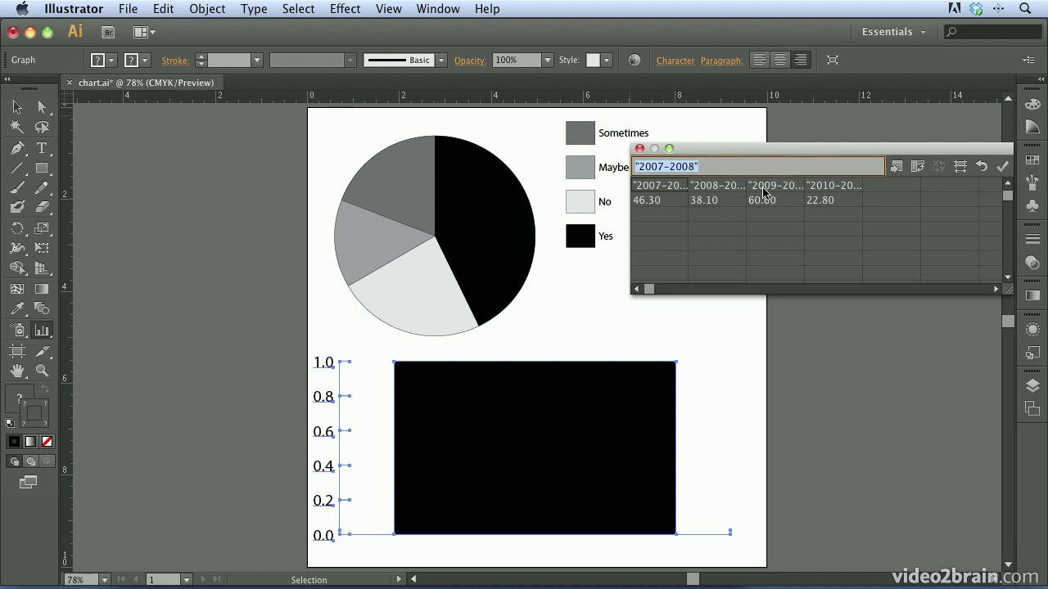
click(1011, 174)
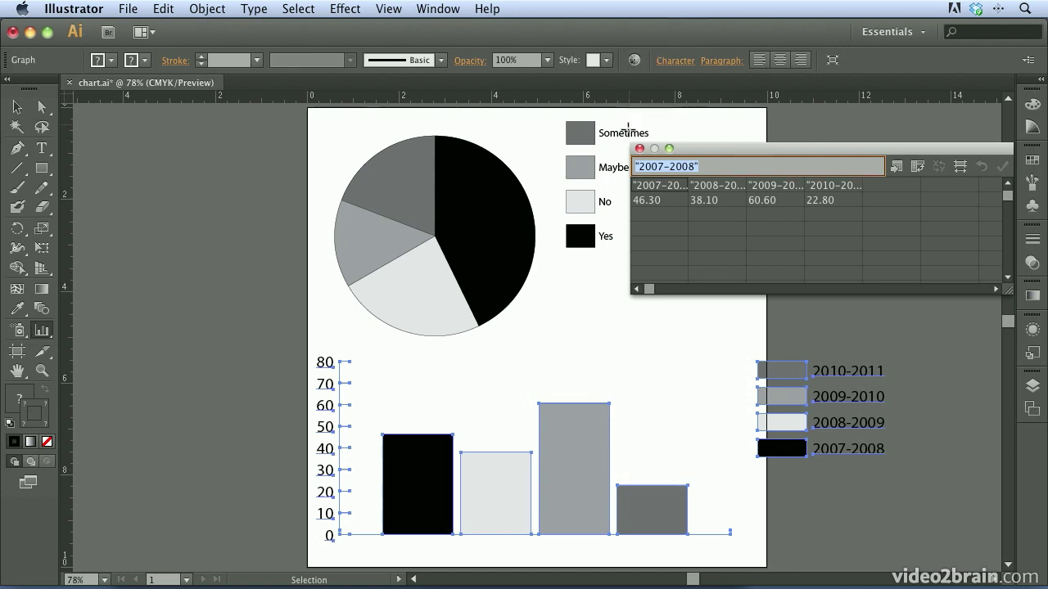
Change the lower graph's type to Stacked Column in Object > Graph > Type.
click(640, 149)
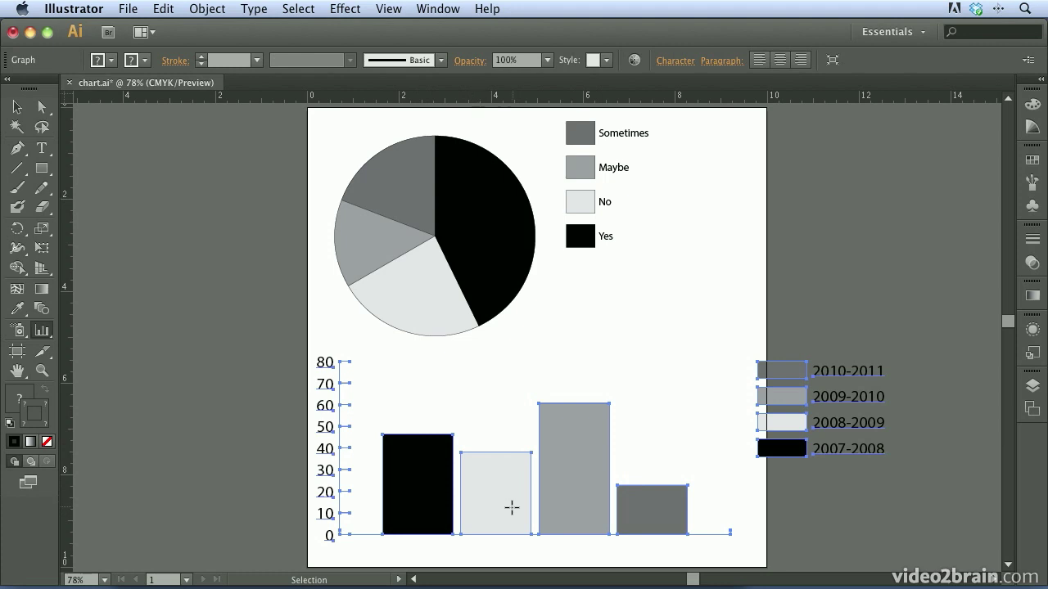
click(17, 107)
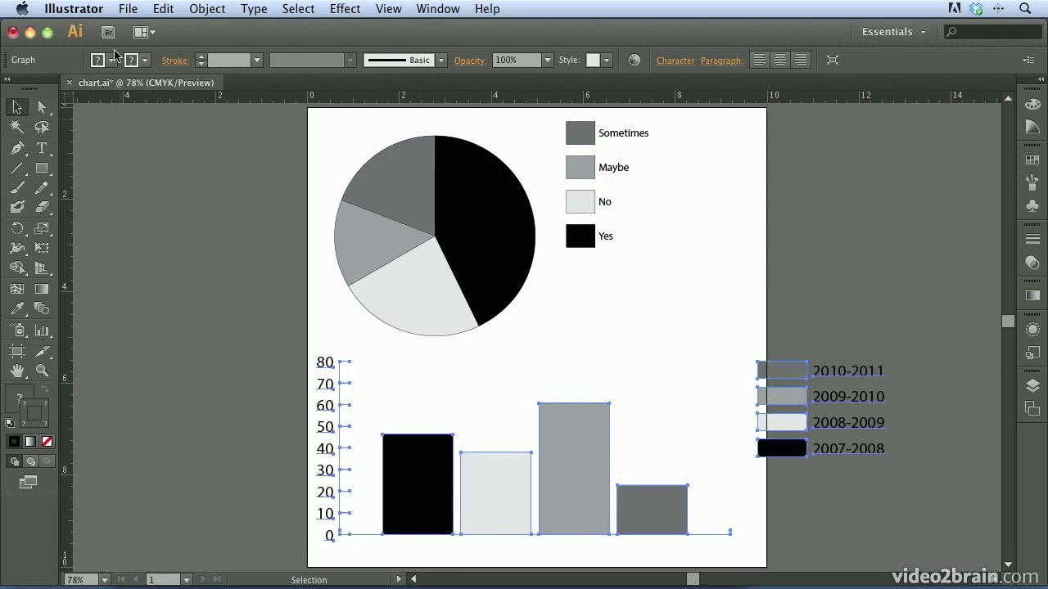
click(207, 9)
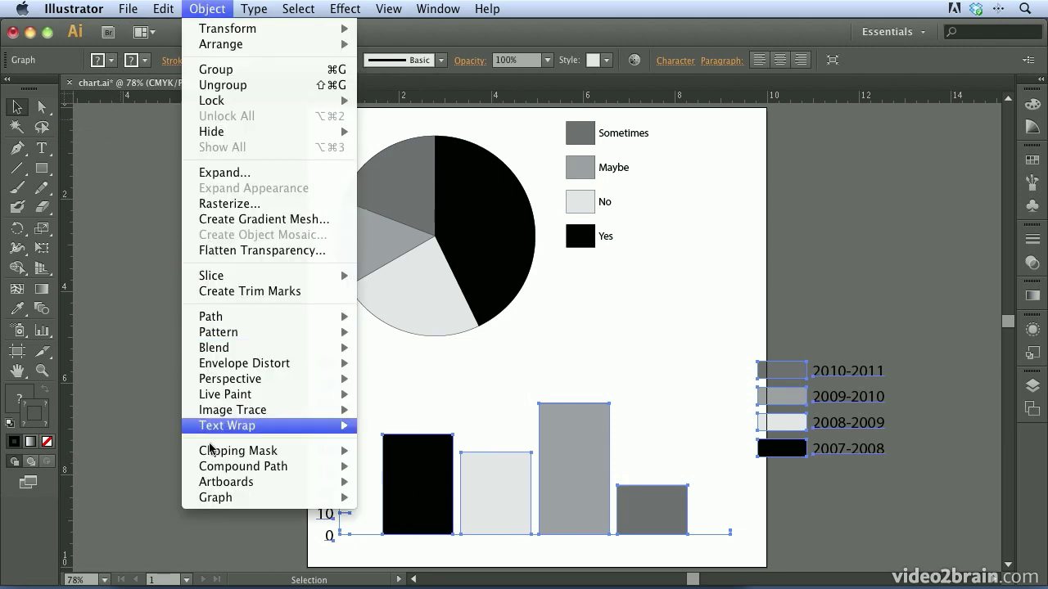
mouse_move(216, 498)
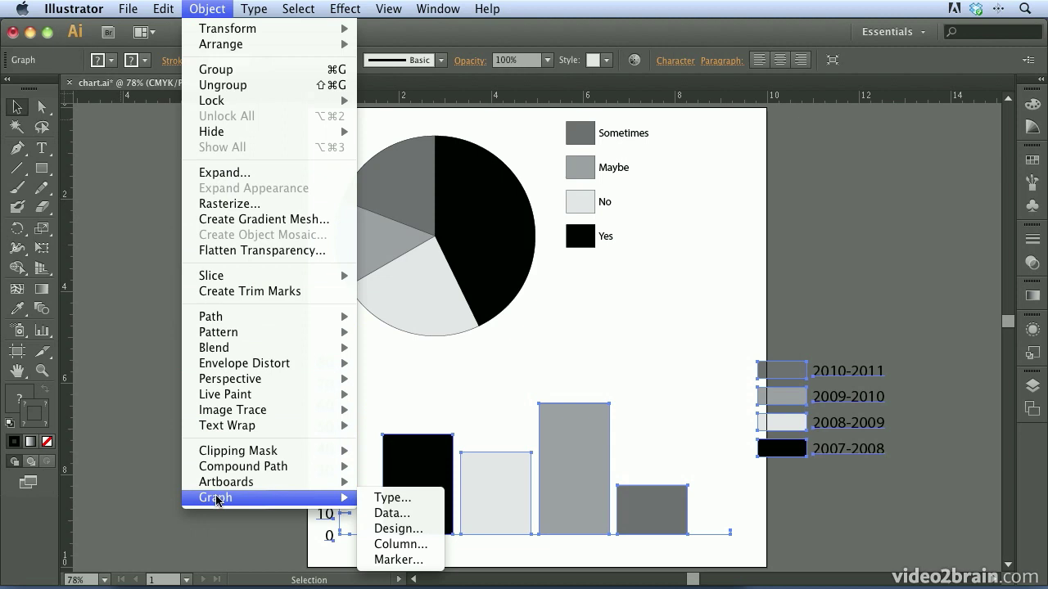
click(390, 499)
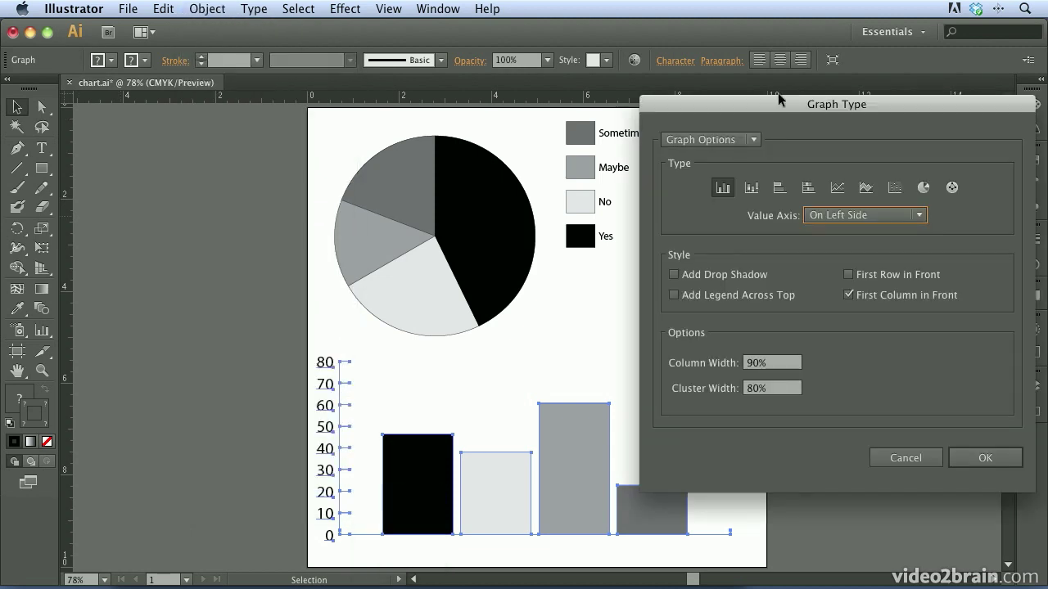
drag(784, 105, 757, 109)
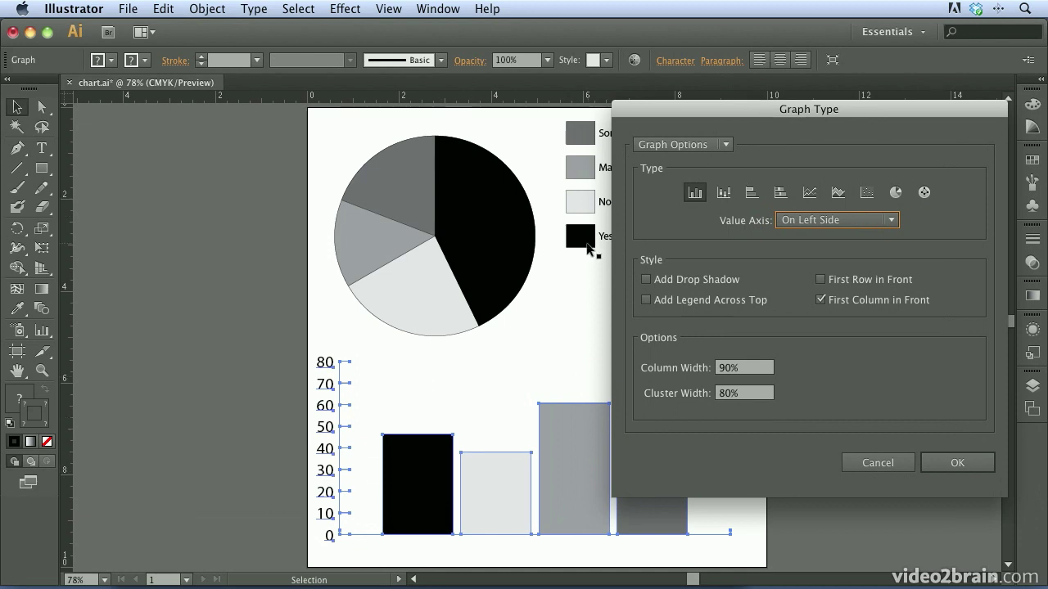
click(723, 193)
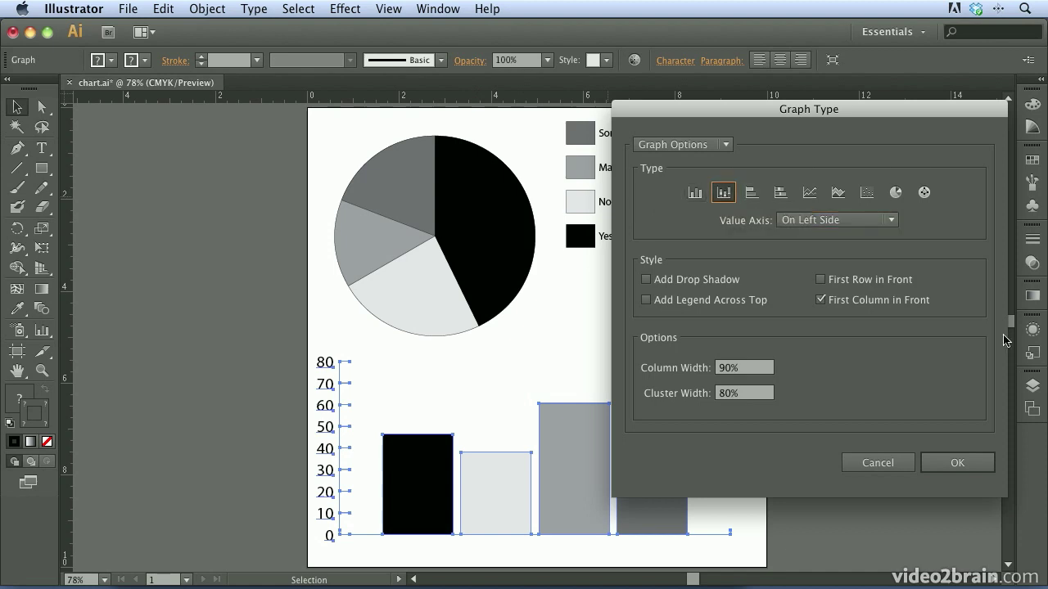
click(957, 461)
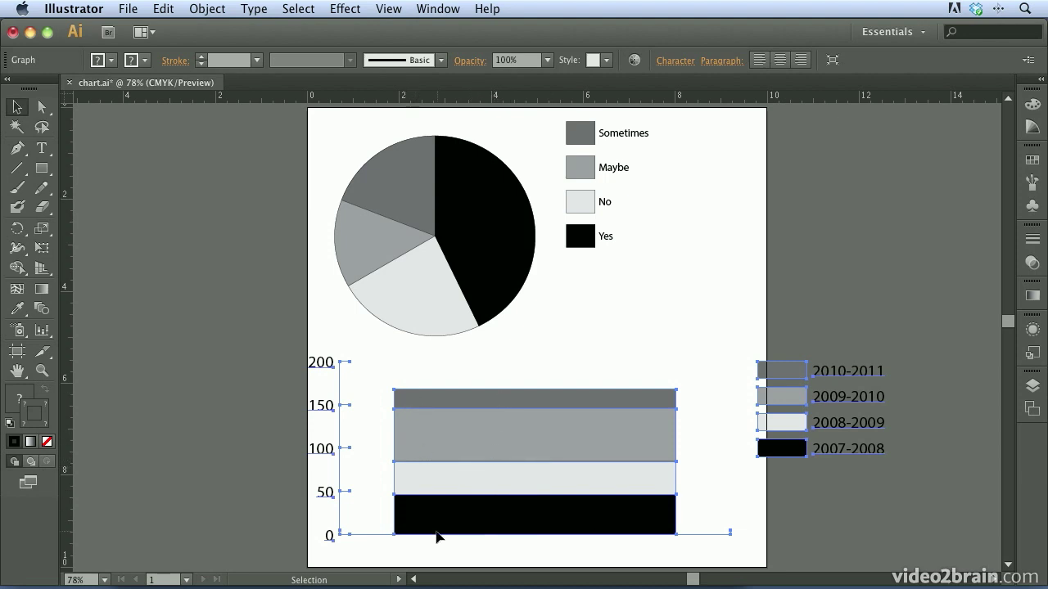
Change the lower graph's type to a horizontal bar graph.
click(210, 8)
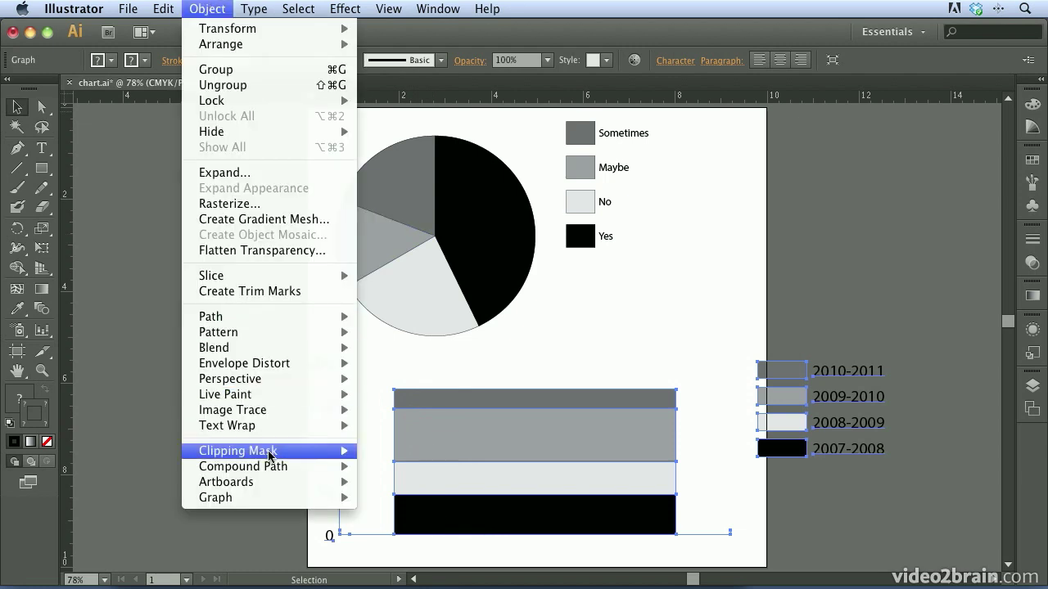
mouse_move(279, 501)
click(393, 498)
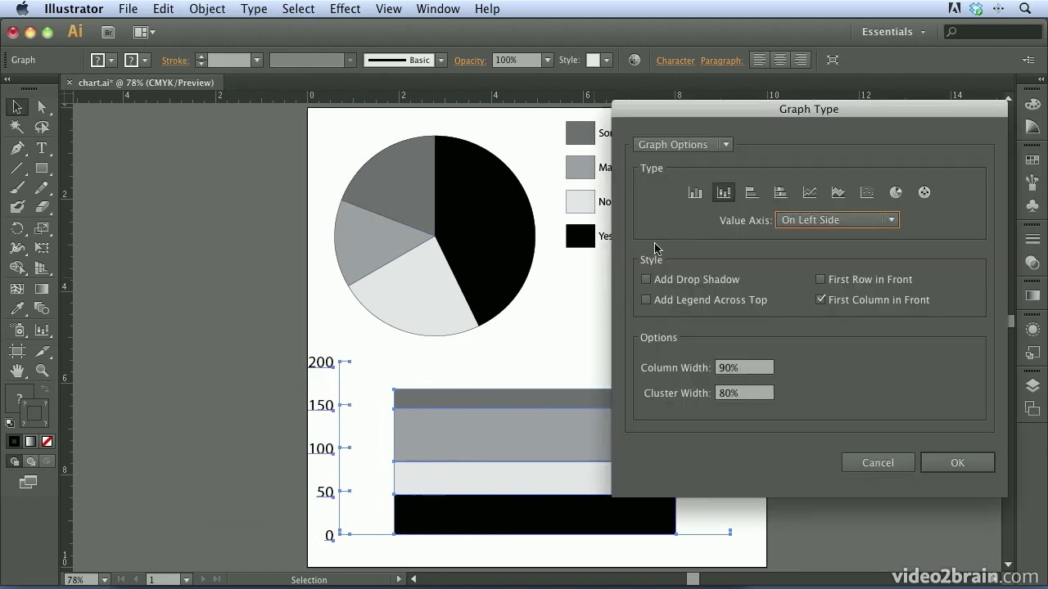
click(752, 193)
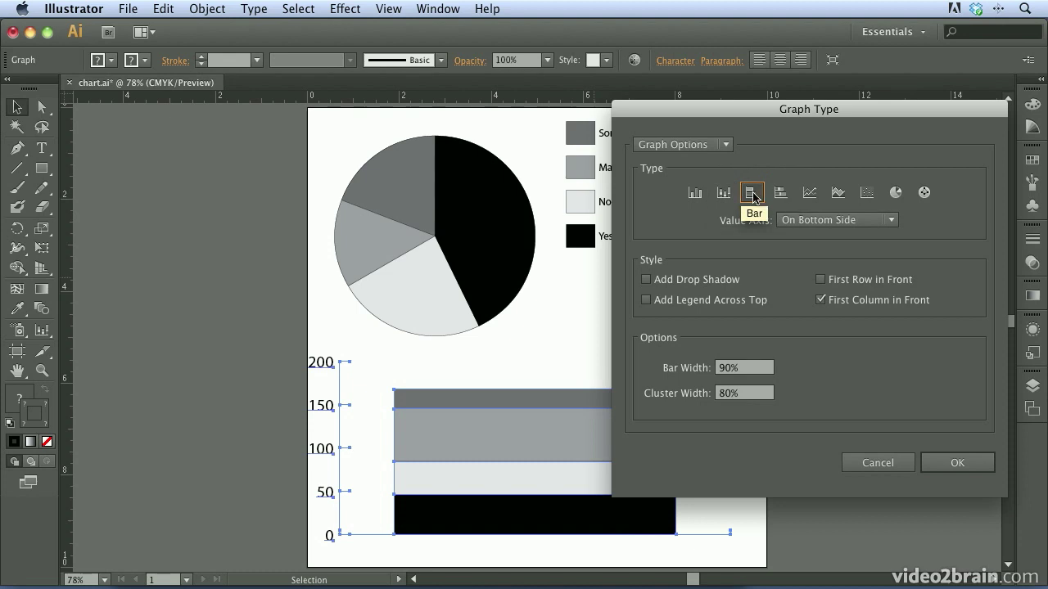
click(958, 464)
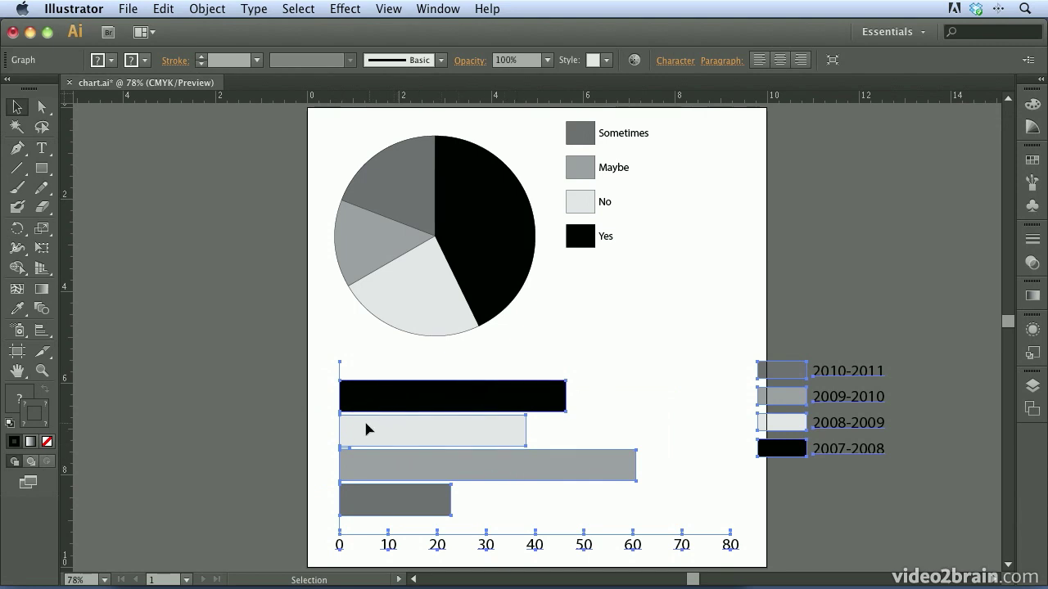
Add drop shadows to the bars and set the bar width to 70%.
click(207, 8)
mouse_move(262, 498)
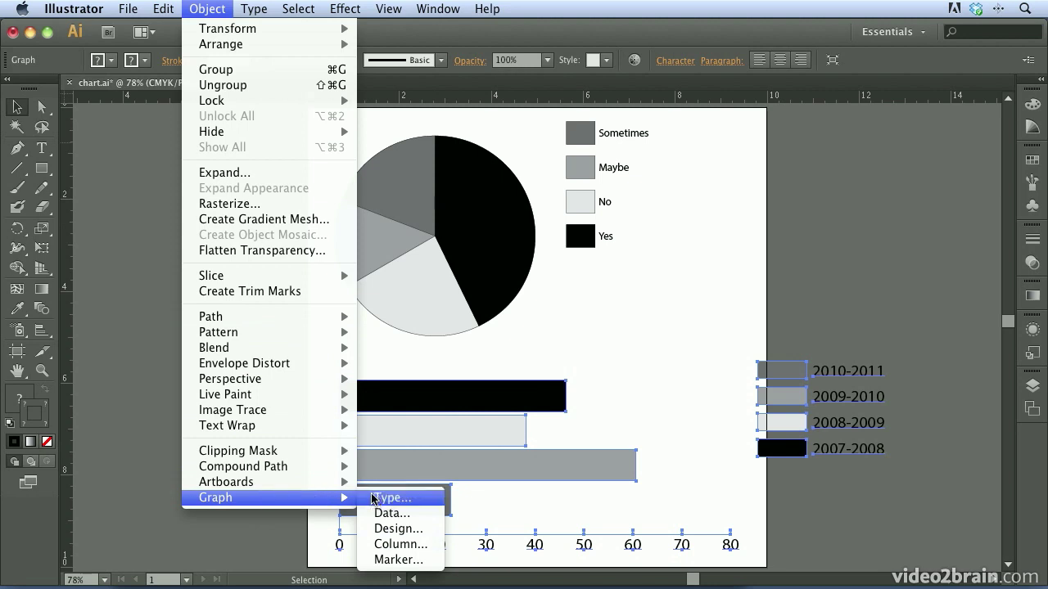
click(378, 501)
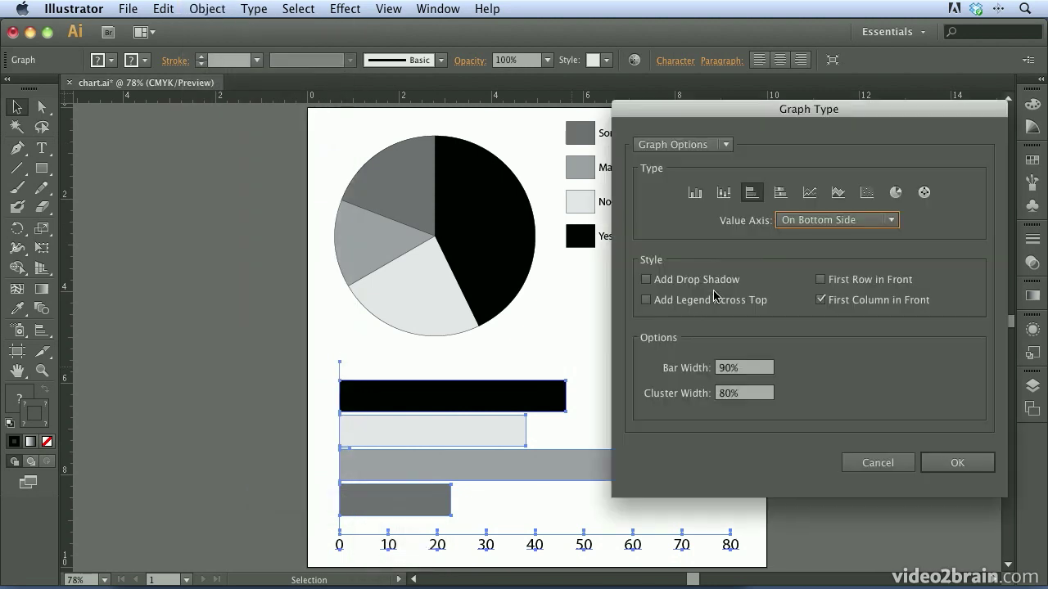
click(646, 281)
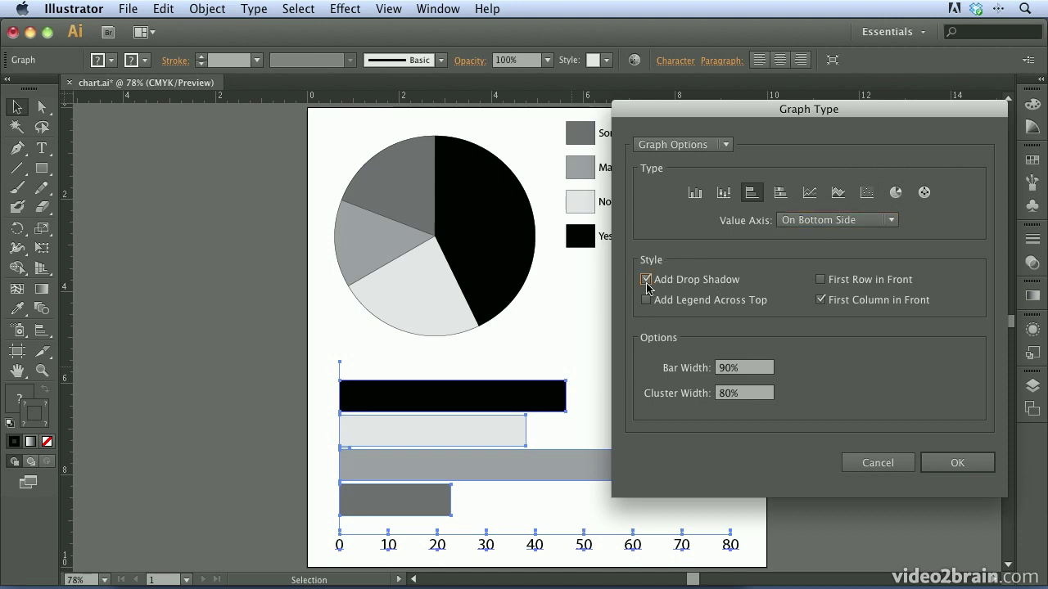
click(746, 371)
text(70)
key(Tab)
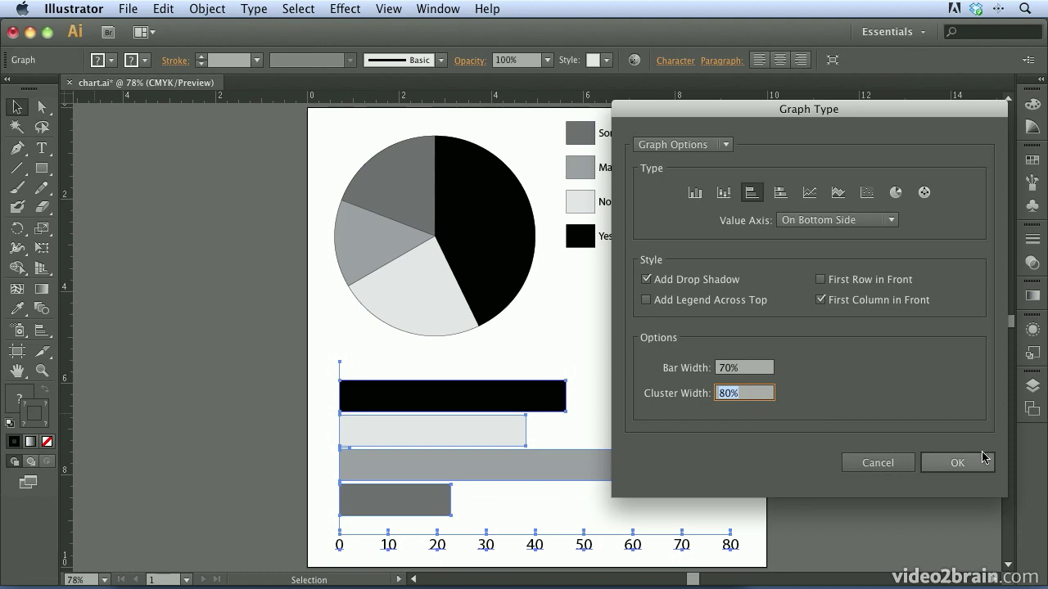
click(952, 463)
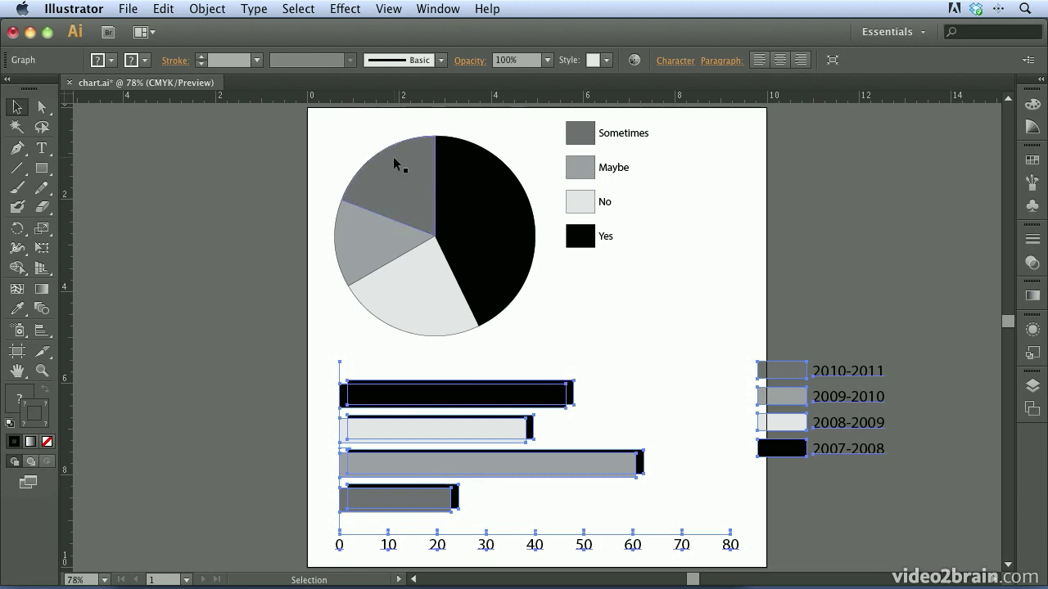
Turn off Add Drop Shadow and turn on Add Legend Across Top in the graph type settings.
click(210, 9)
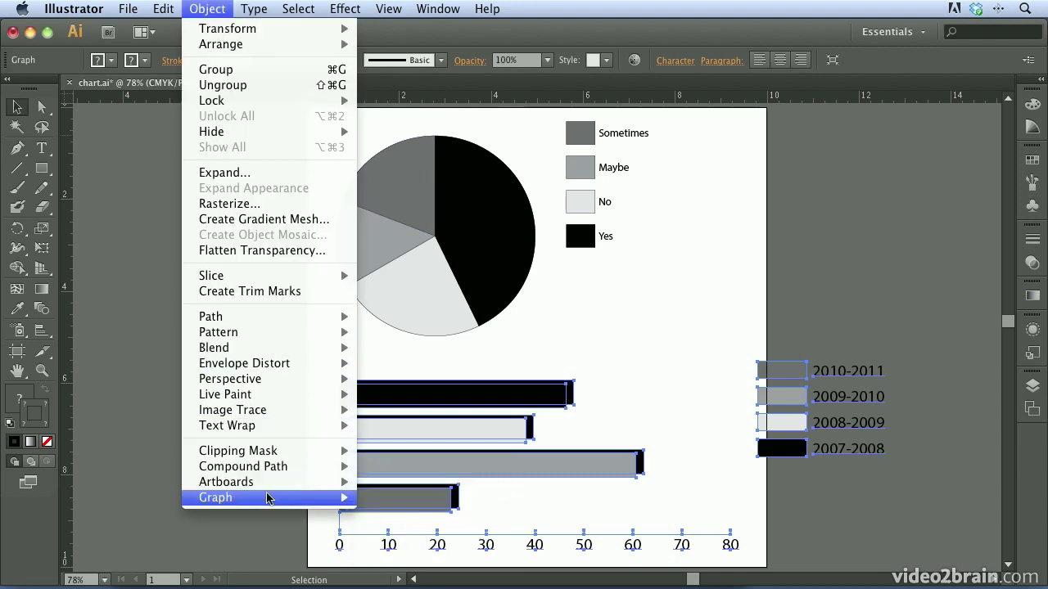
mouse_move(270, 496)
click(401, 498)
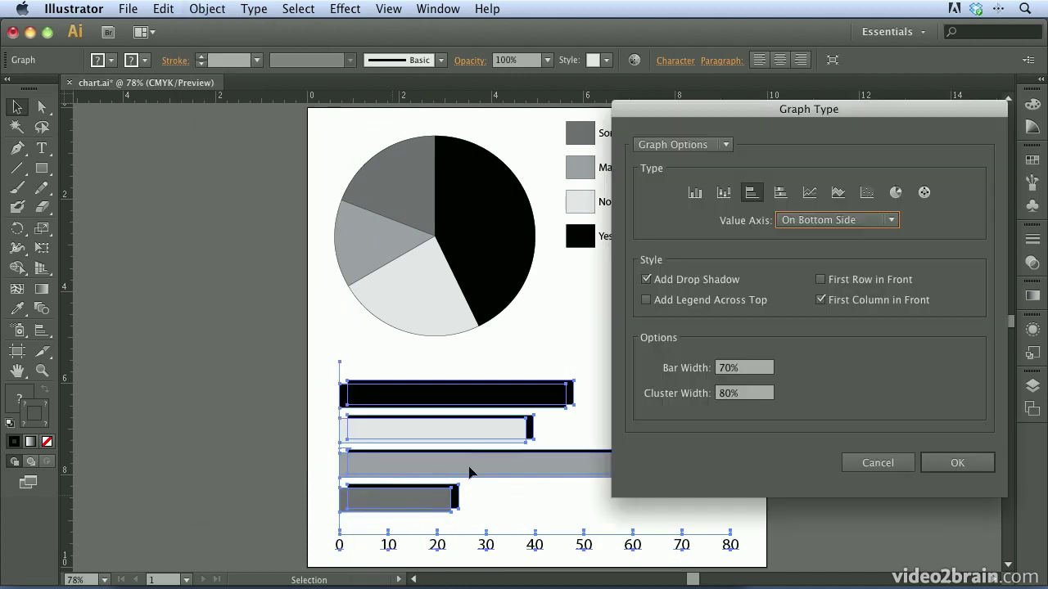
click(686, 280)
drag(742, 110, 591, 51)
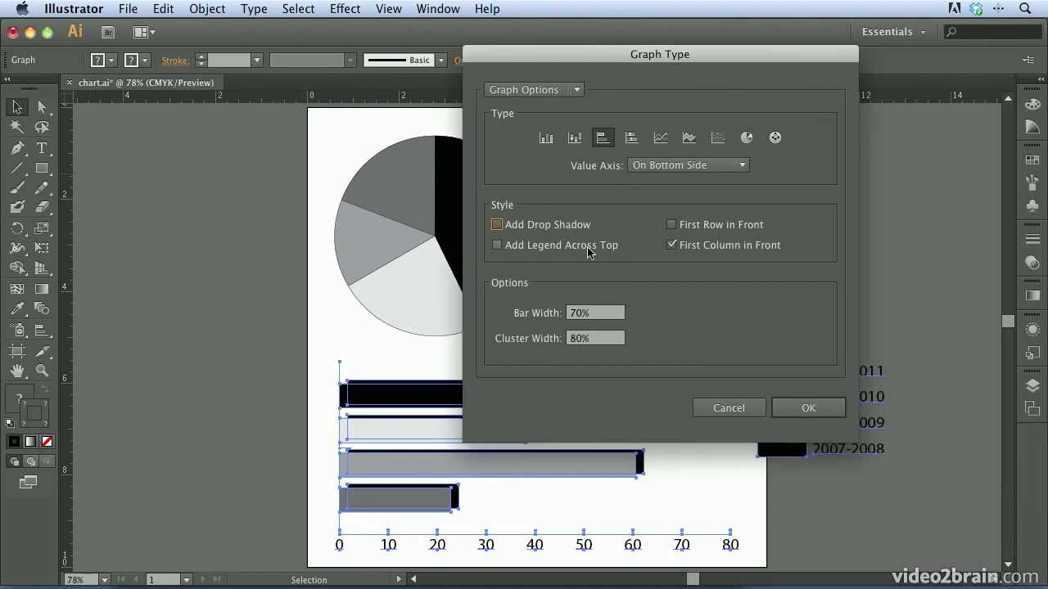
drag(647, 54, 573, 27)
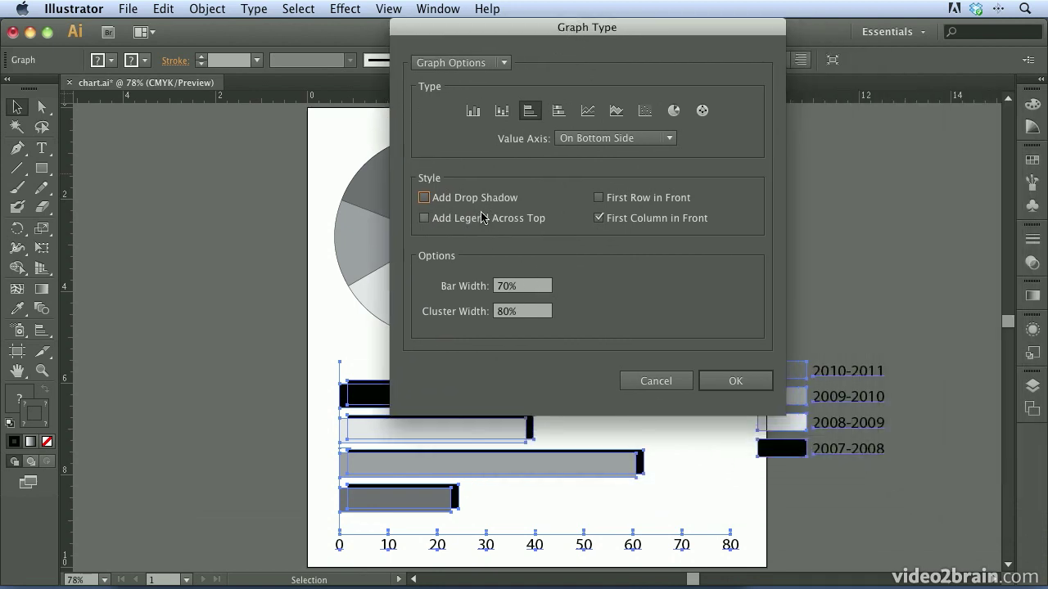
click(483, 216)
click(737, 381)
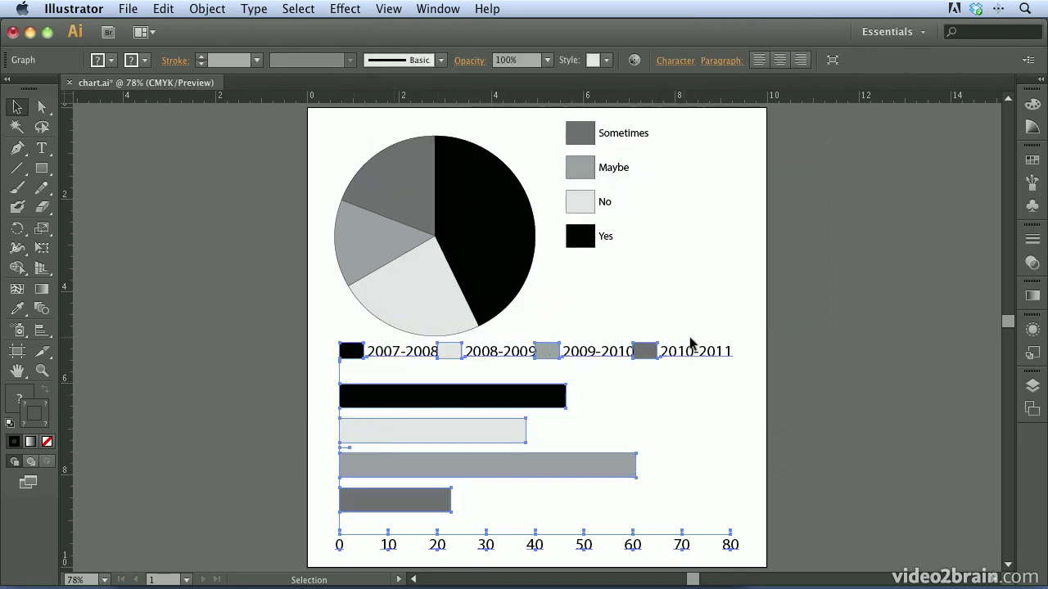
click(207, 9)
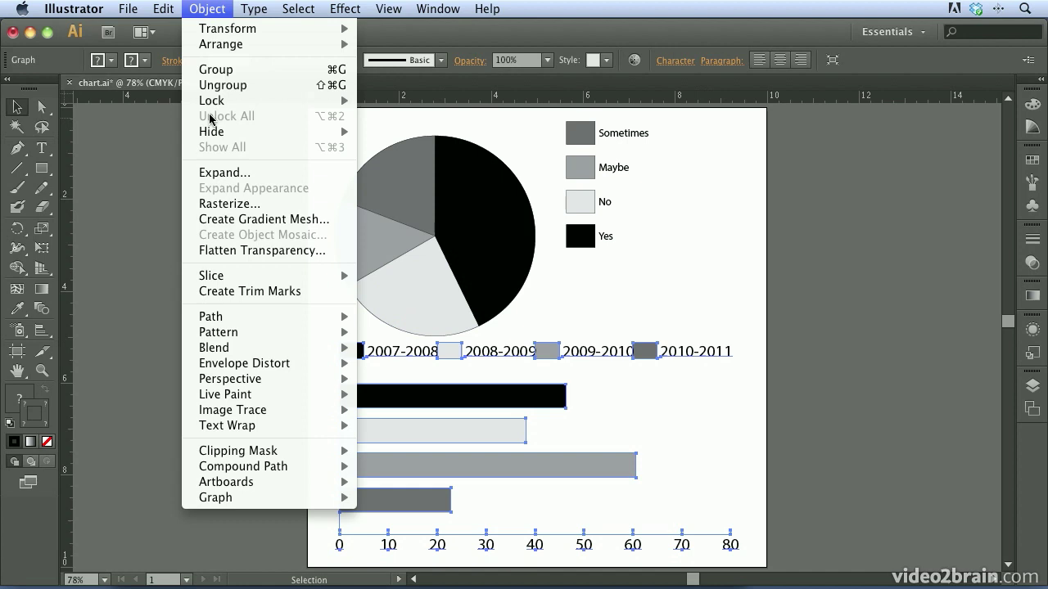
mouse_move(350, 497)
click(393, 500)
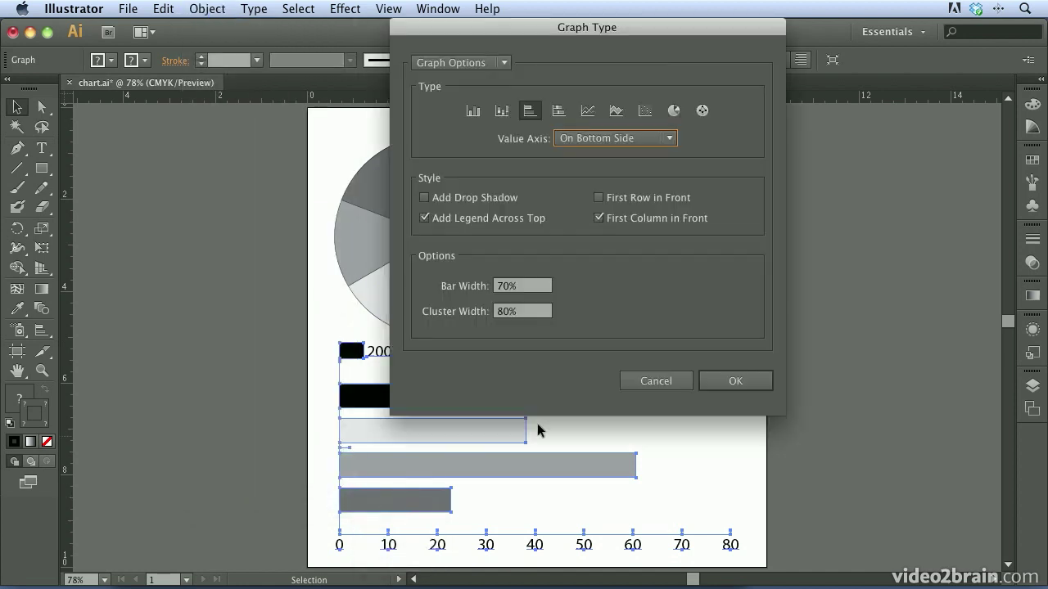
click(440, 63)
click(441, 100)
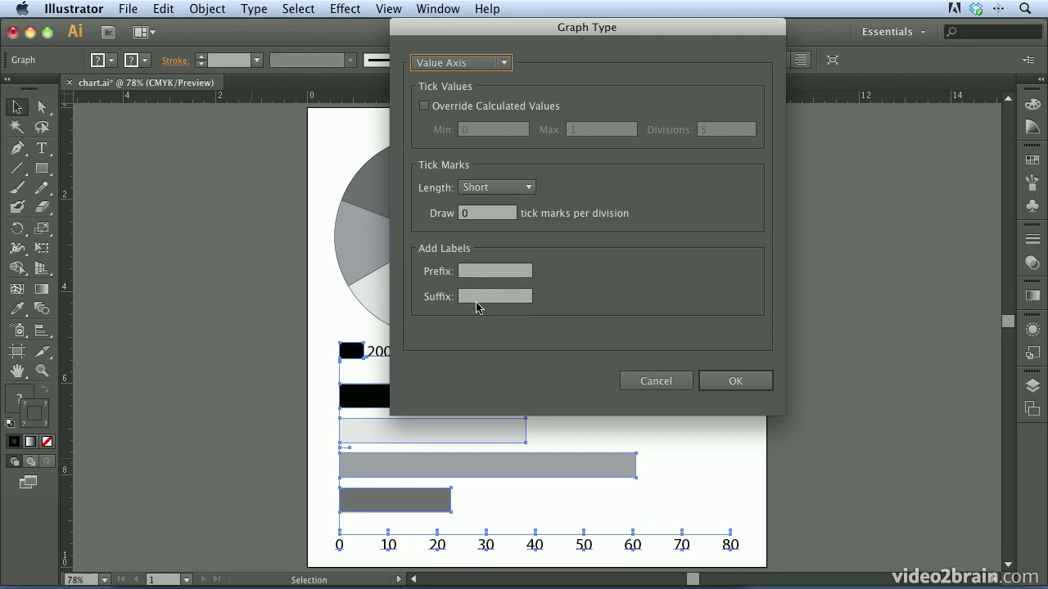
click(442, 63)
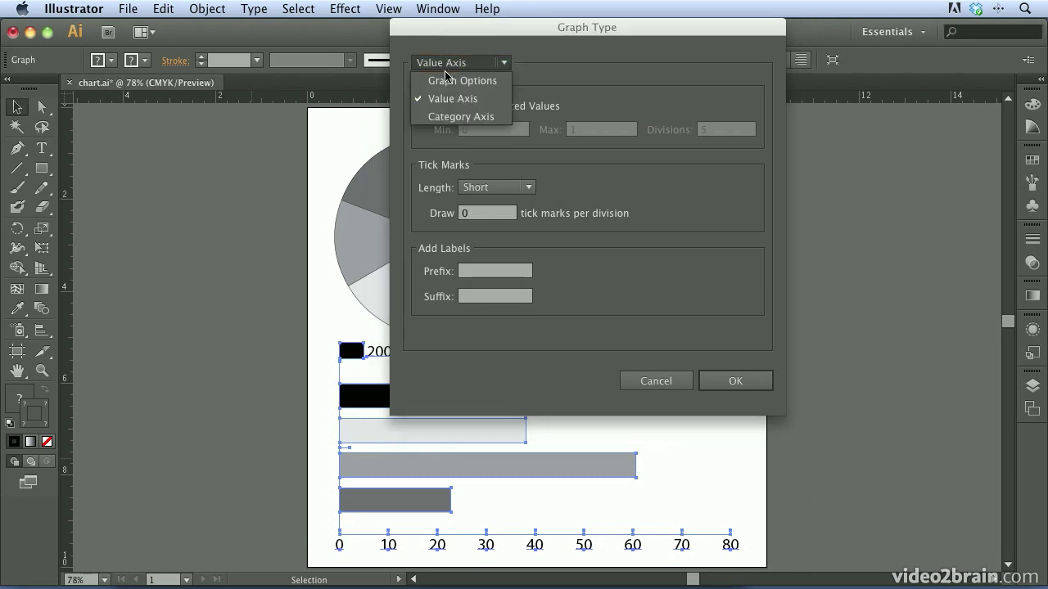
click(449, 117)
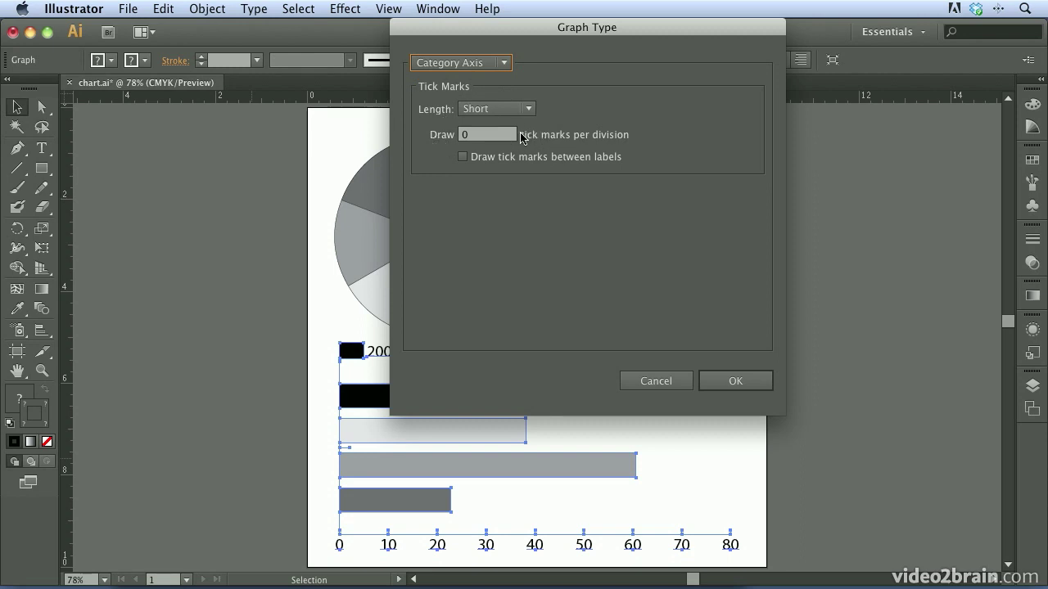
click(753, 382)
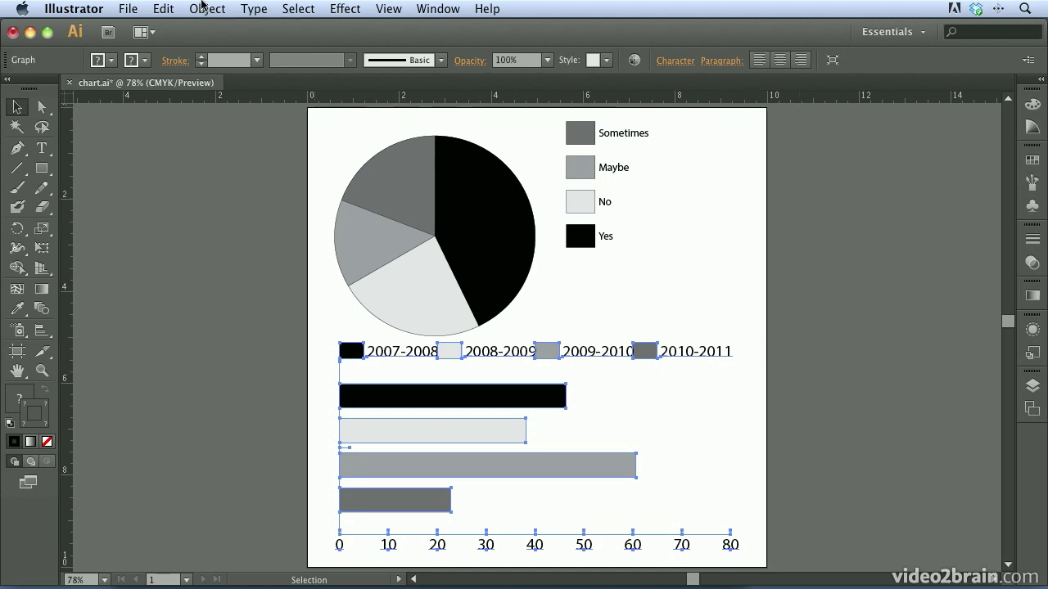
Uncheck Add Legend Across Top in Graph Options so the year legend sits beside the bars.
click(201, 8)
mouse_move(217, 497)
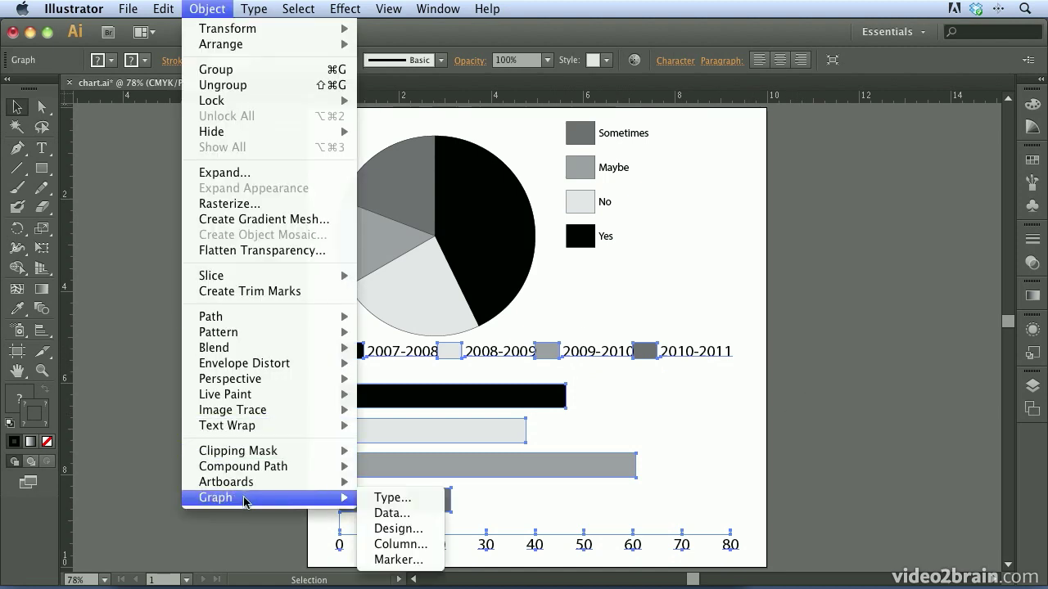
click(393, 499)
click(451, 64)
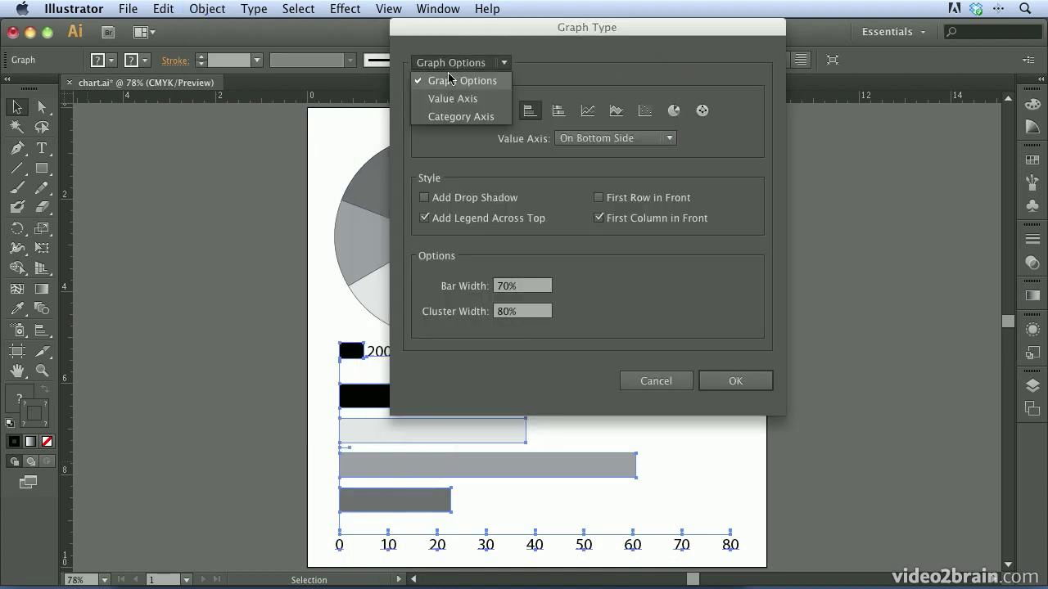
click(449, 80)
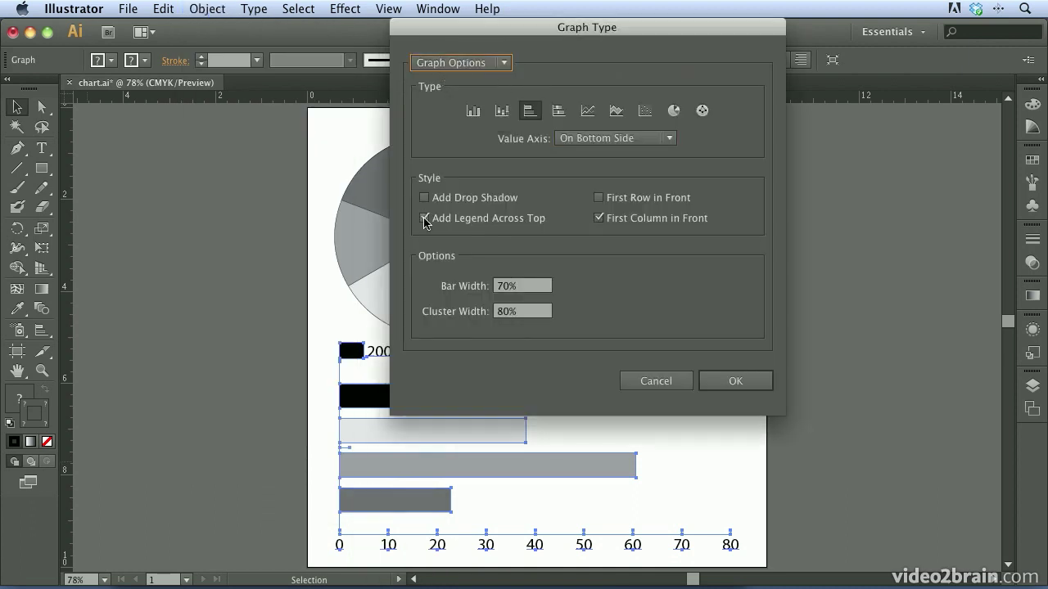
click(424, 219)
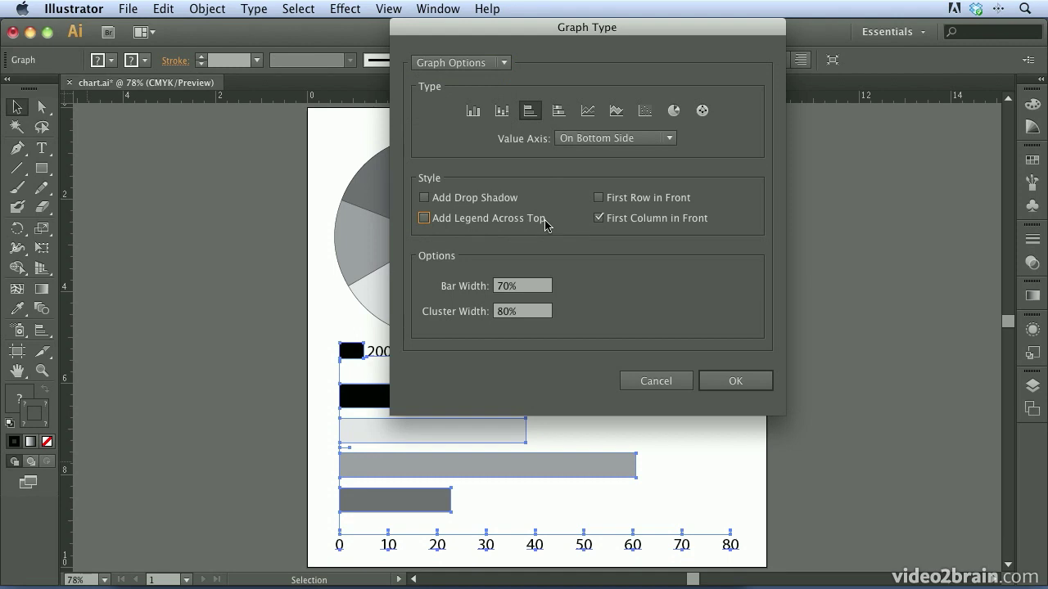
click(731, 381)
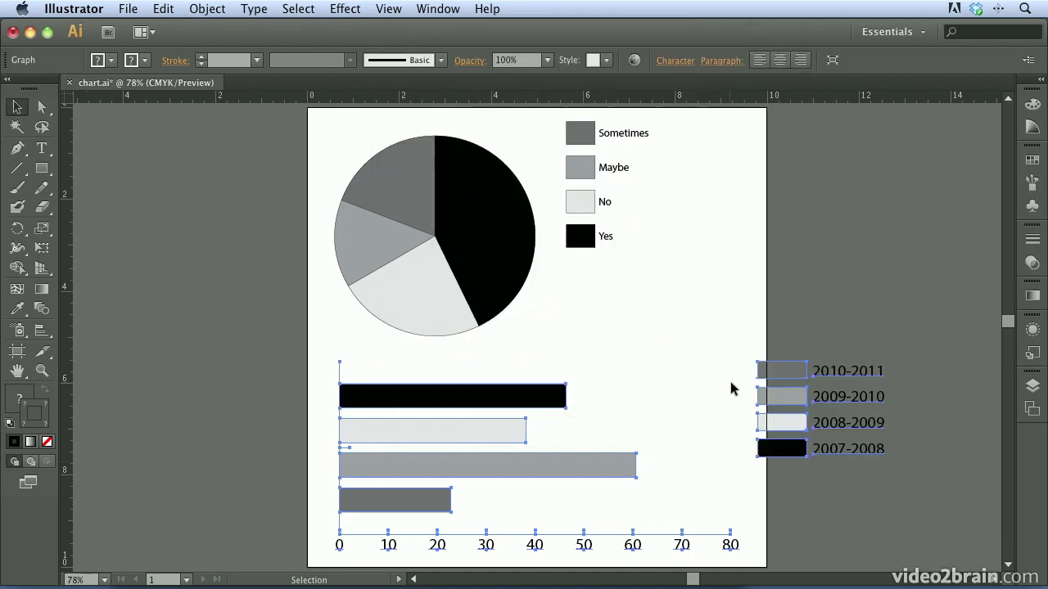